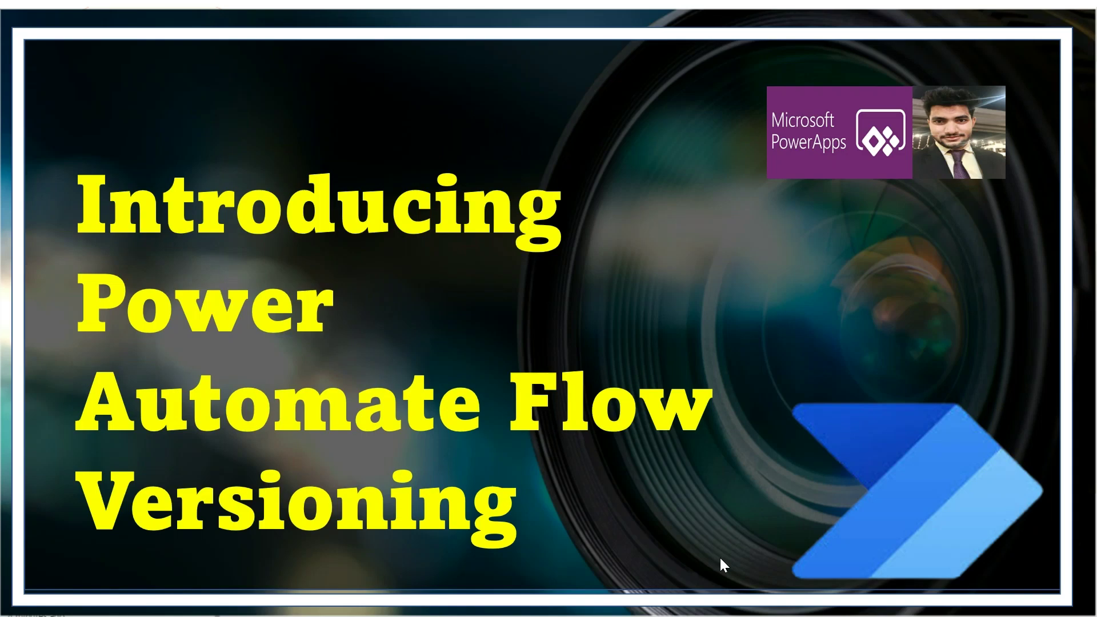
Switch from the intro slide to the browser showing Power Apps Home.
key(alt+Tab)
key(alt+Tab)
key(alt+Tab)
key(alt+Tab)
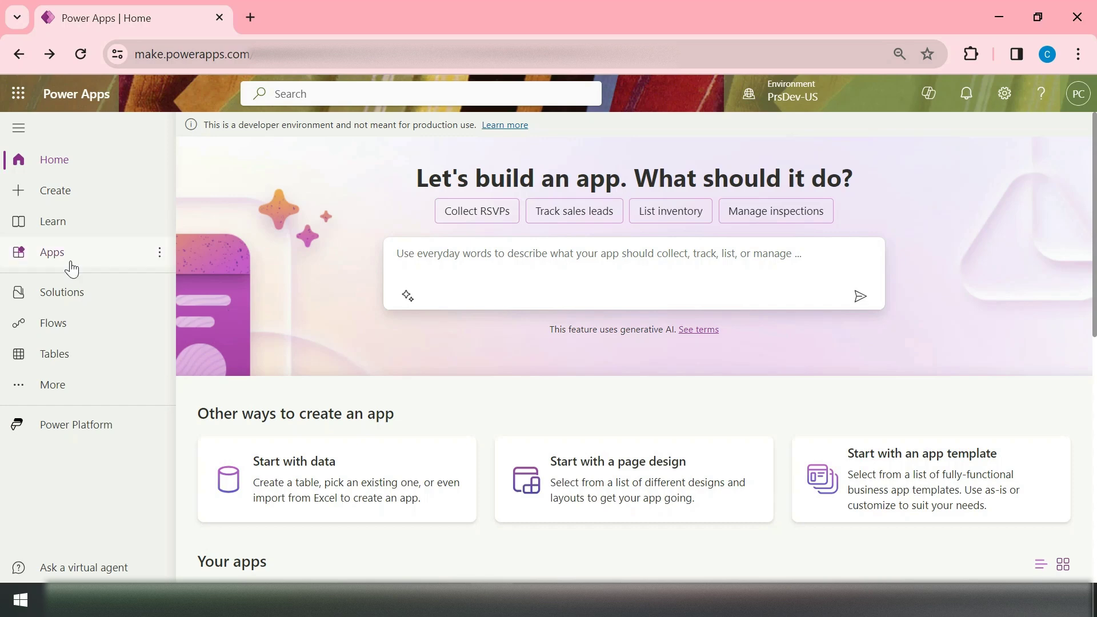
Open the Flows page and its New flow menu.
click(72, 331)
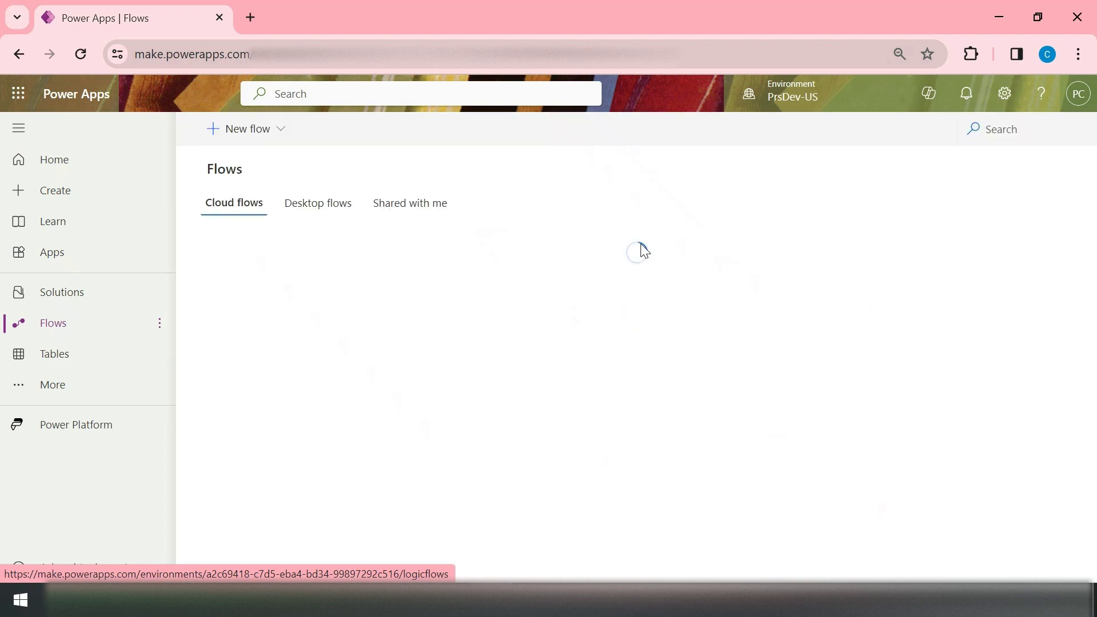
click(268, 143)
Create instant cloud flow 'VersionTesting' with the 'Manually trigger a flow' trigger.
click(289, 271)
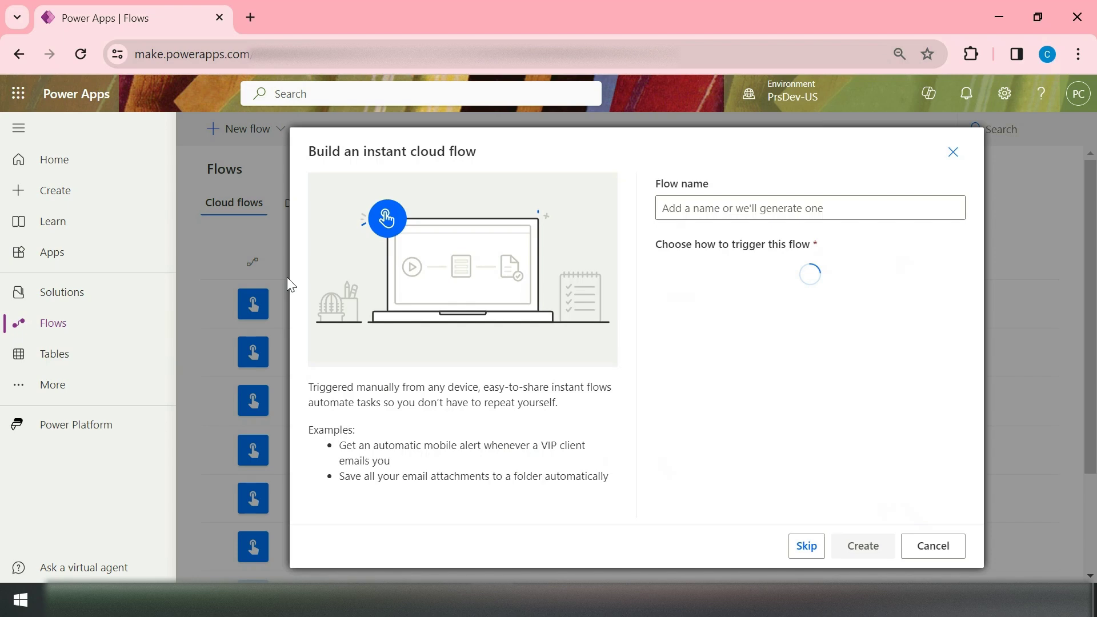
click(891, 214)
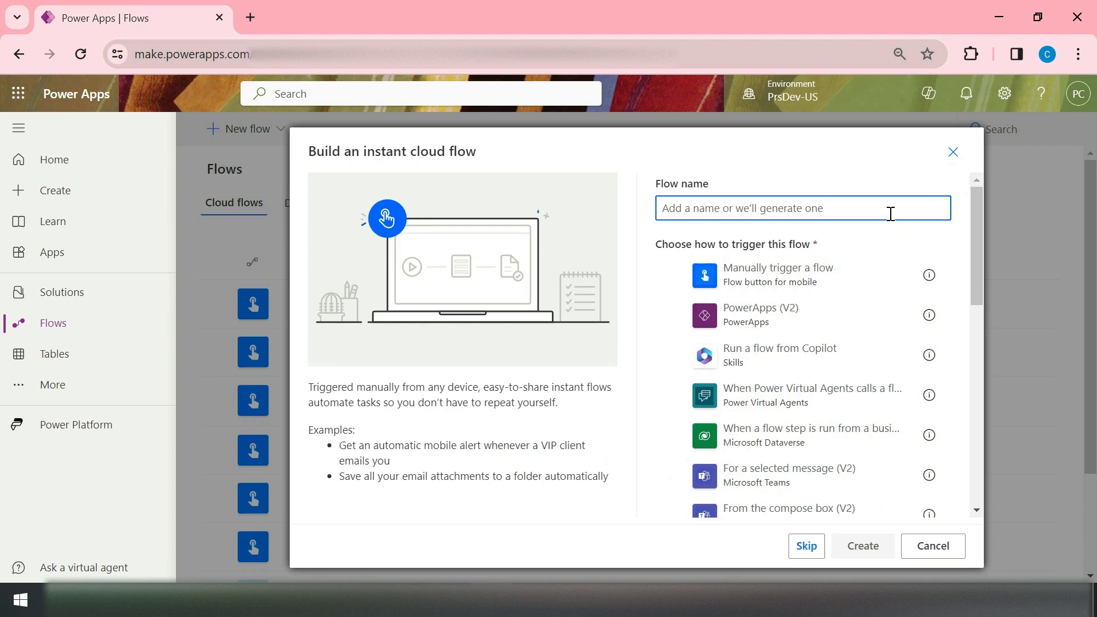
text(Vers)
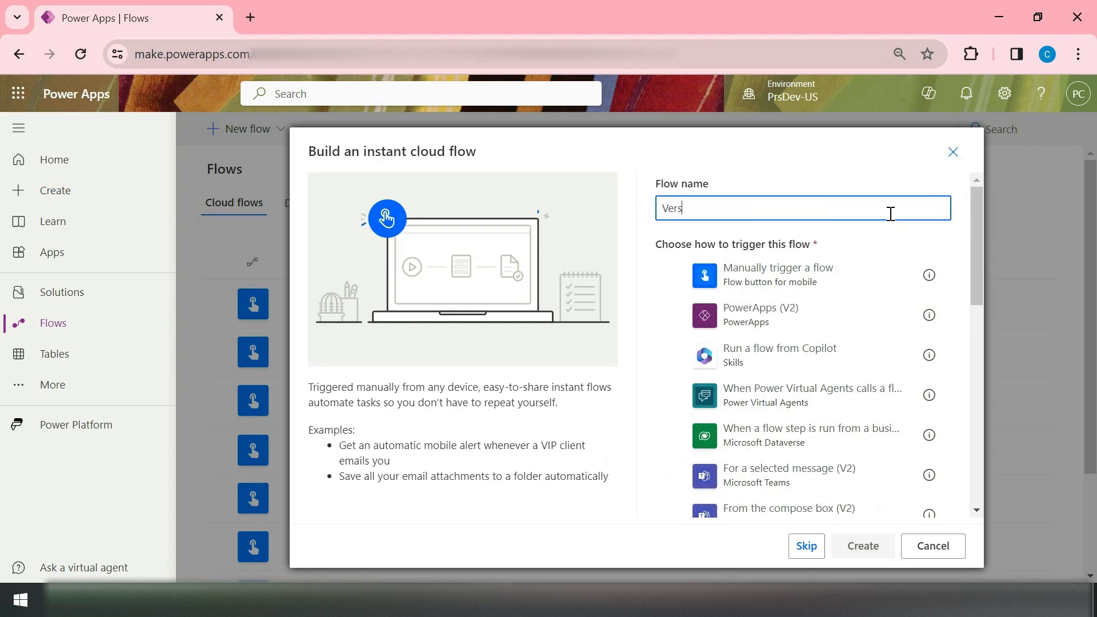
text(onTes)
text(ting)
text(i)
click(897, 277)
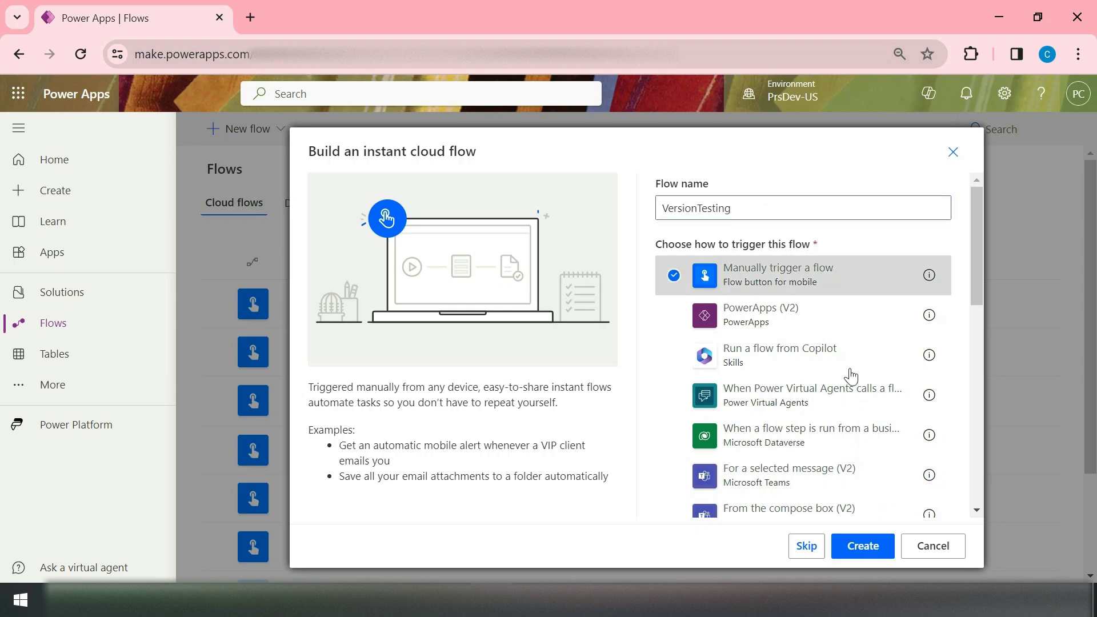
click(870, 547)
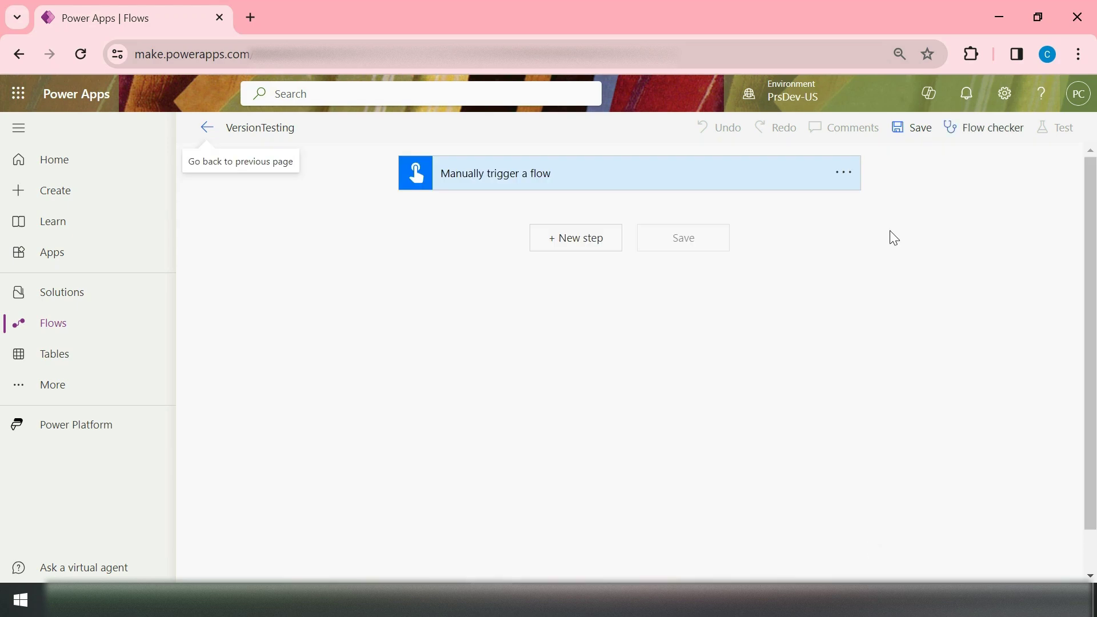
Add an Initialize variable step after the manual trigger.
click(598, 239)
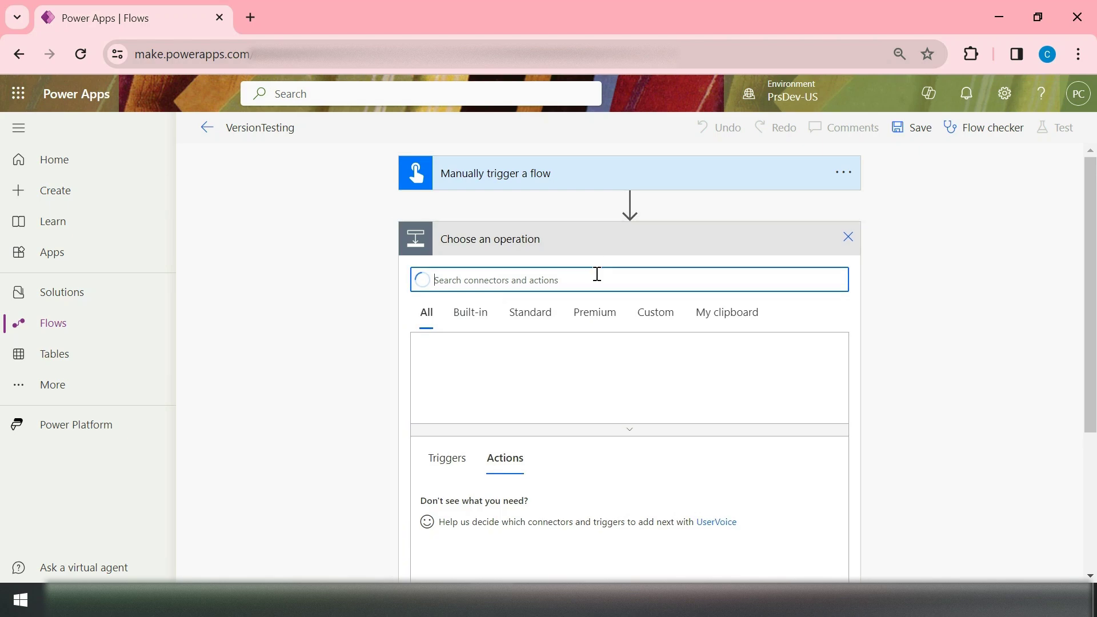
text(init)
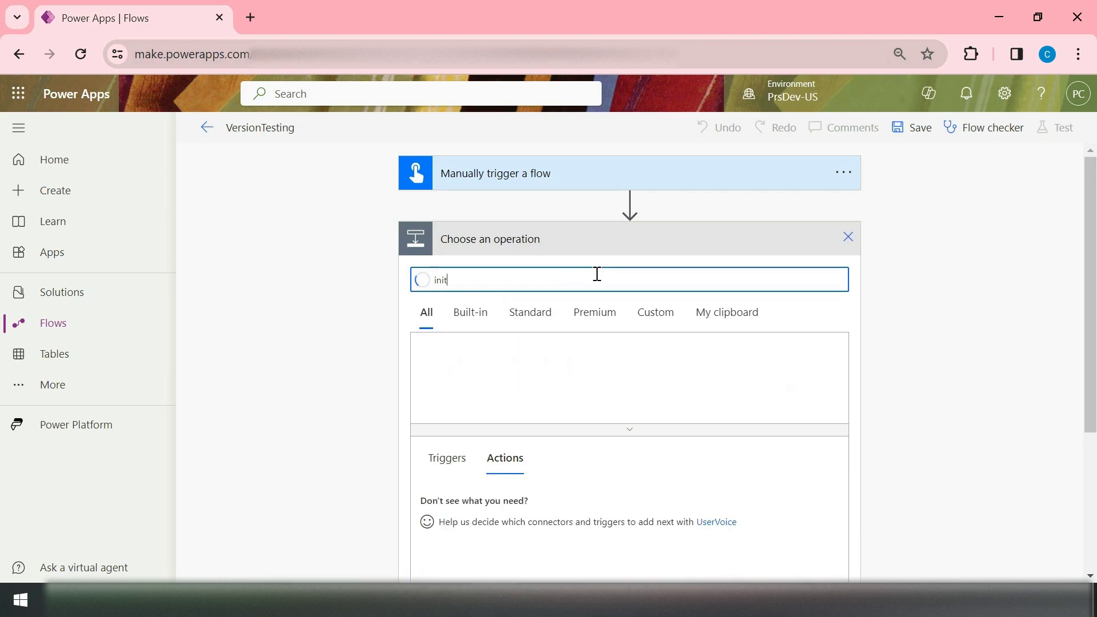
scroll(571, 411, down, 1)
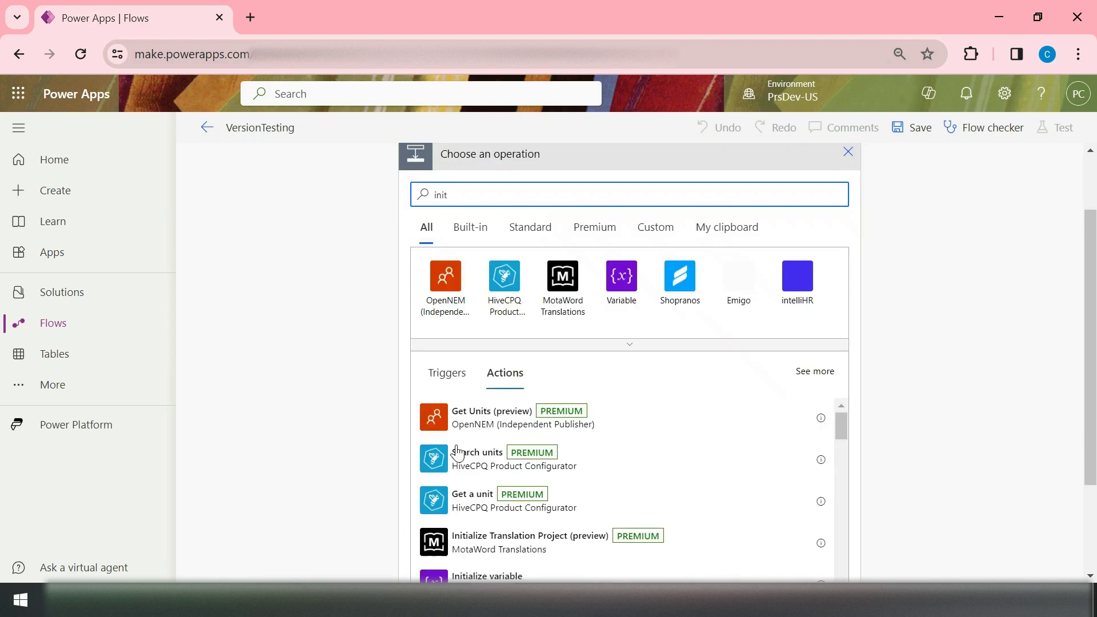
click(510, 575)
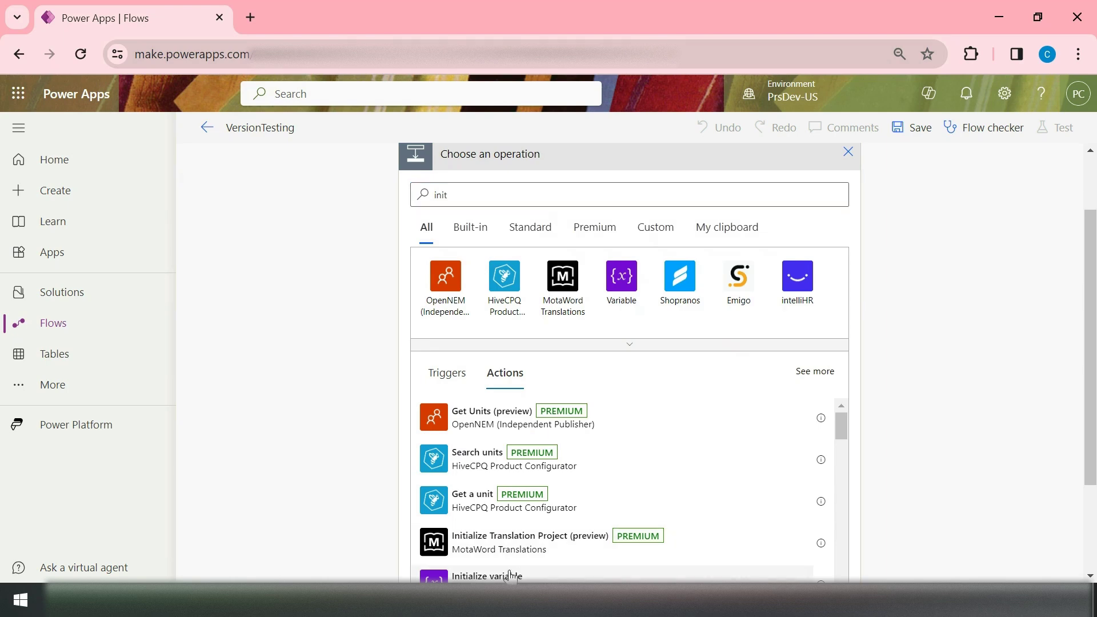
click(598, 234)
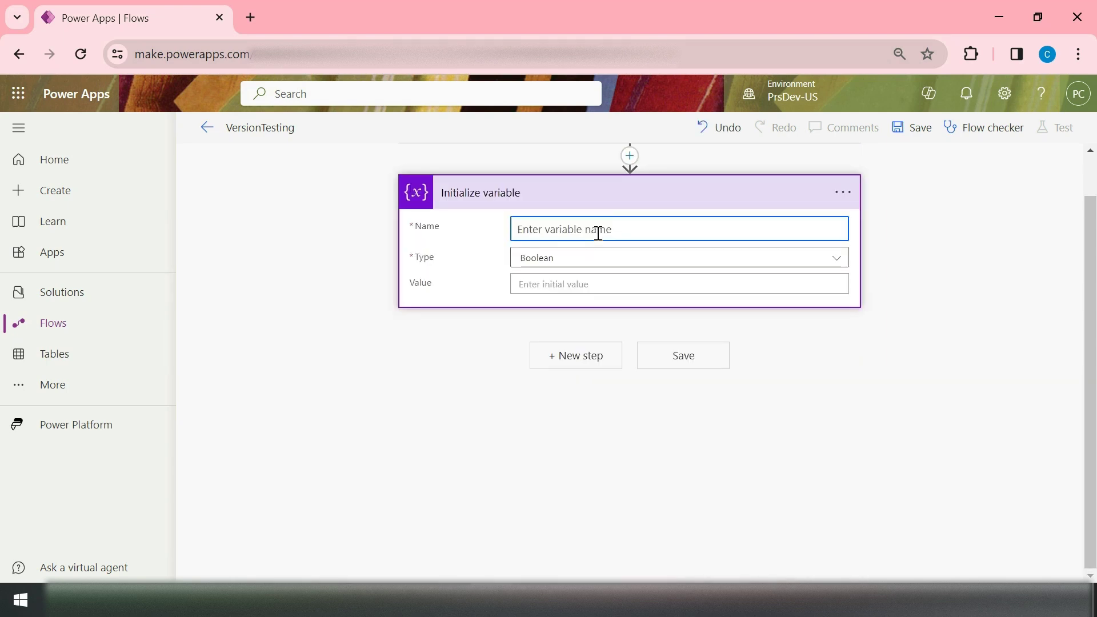
Define String variable Var1 with value 'Initial Value' and save the flow.
text(Var1)
click(595, 257)
click(579, 364)
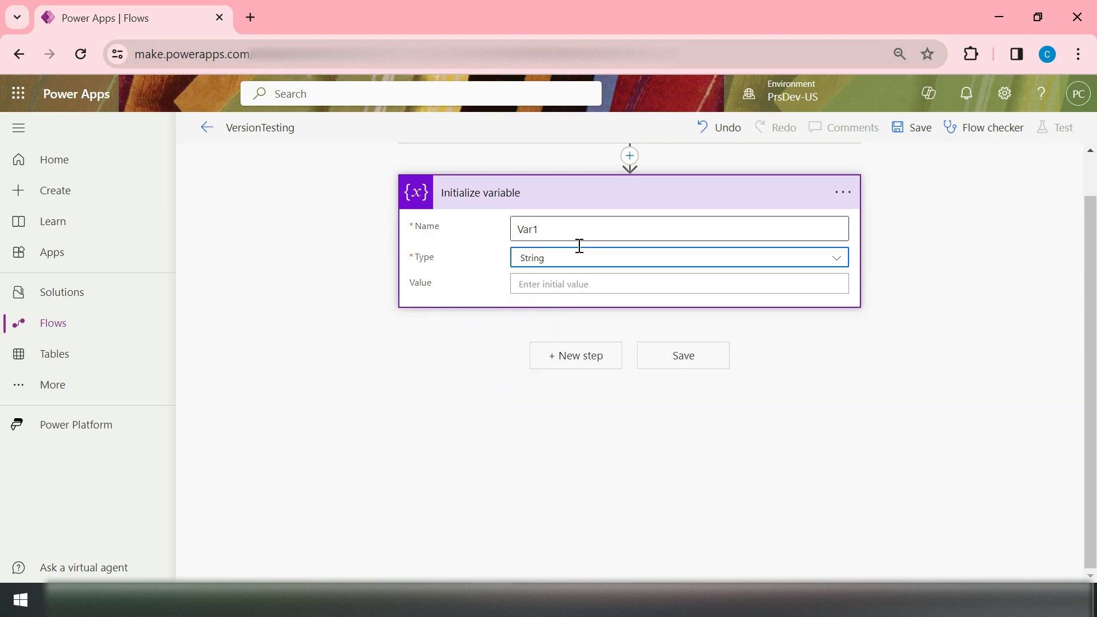
click(577, 284)
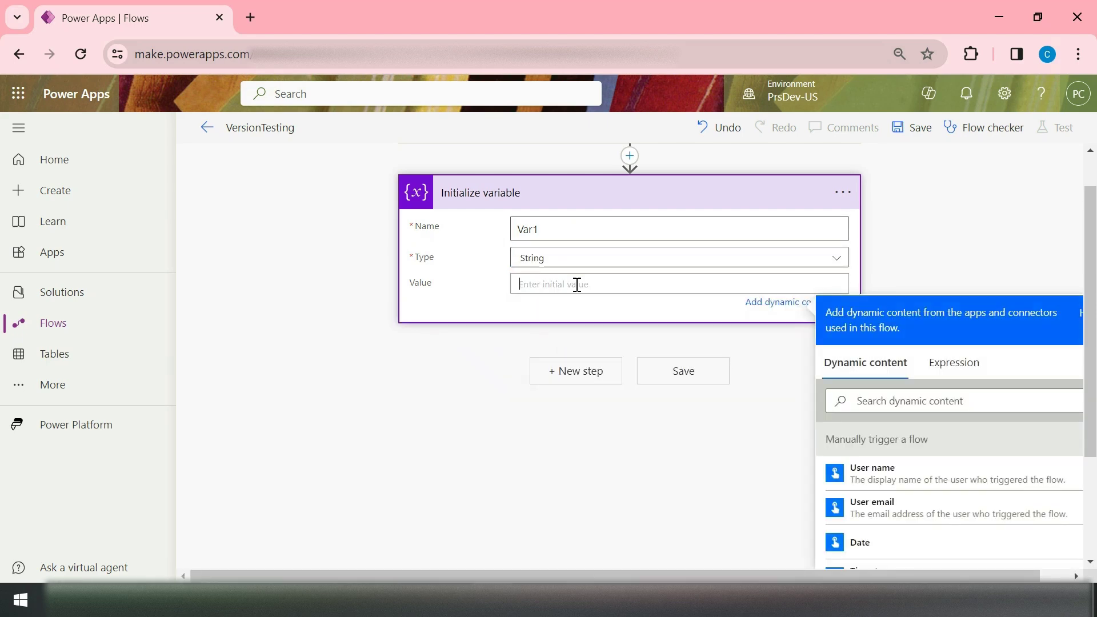
text(Initial Value)
click(927, 136)
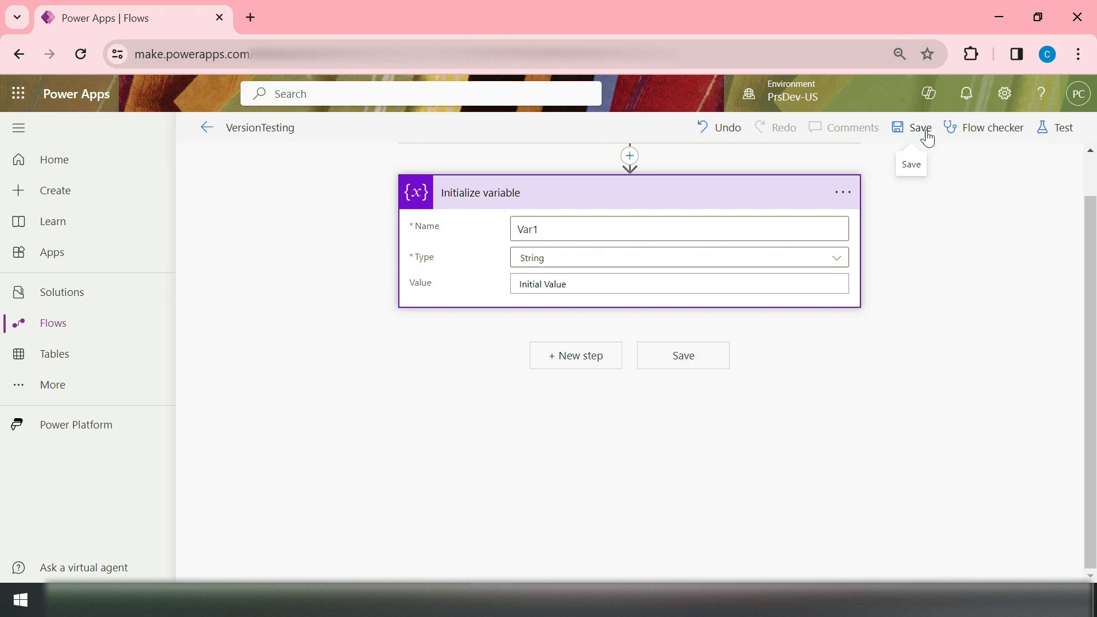
scroll(691, 254, up, 1)
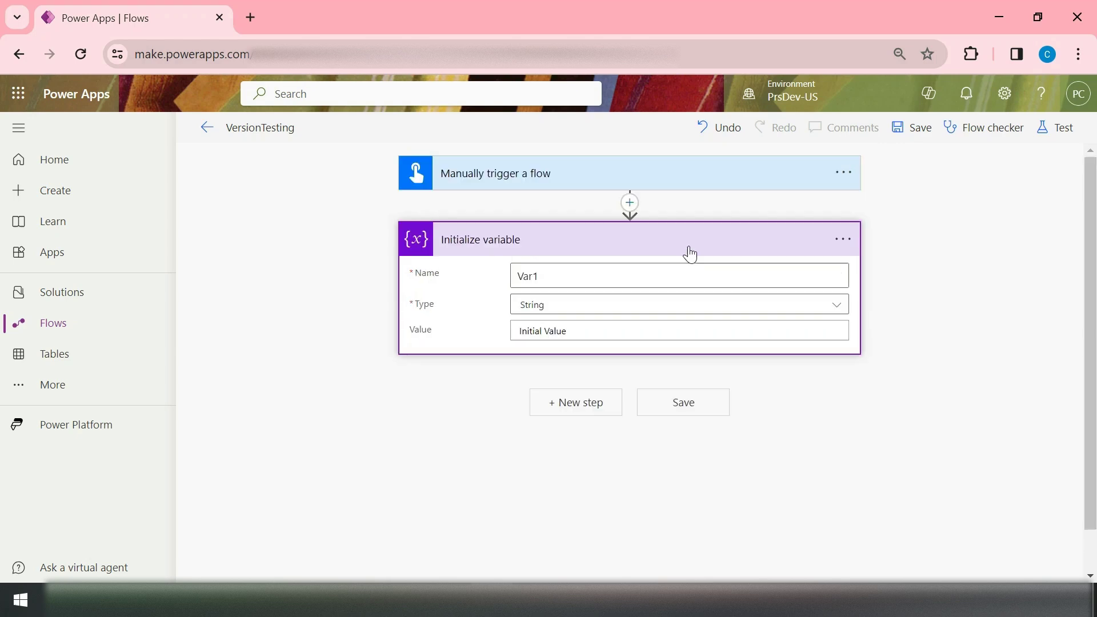
Run the VersionTesting flow from the Flows list.
click(208, 134)
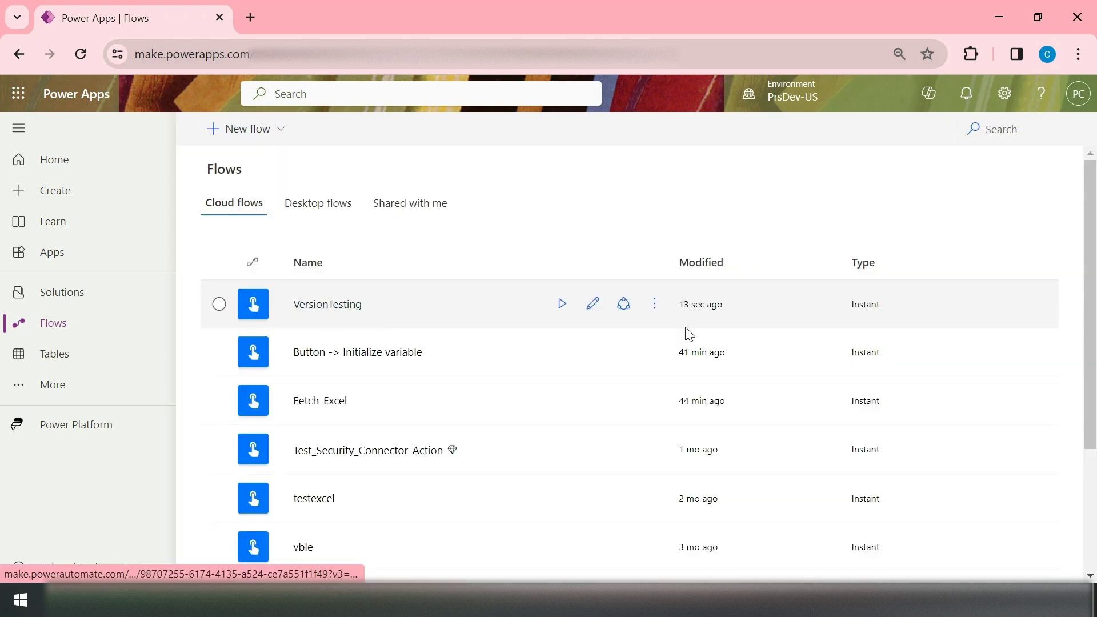
click(561, 307)
click(561, 306)
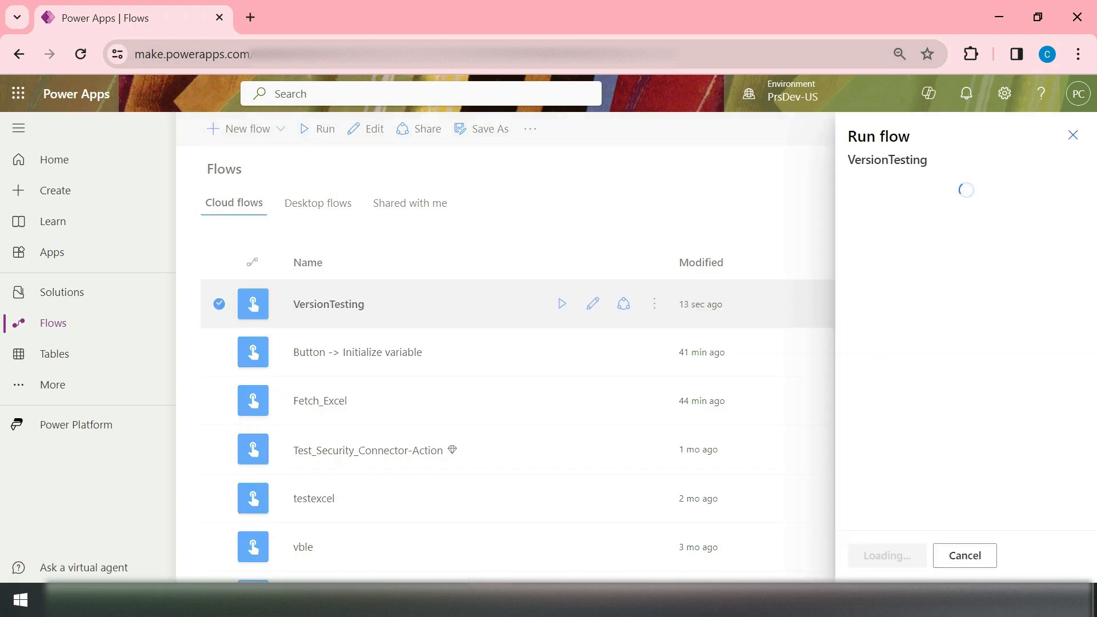
click(898, 563)
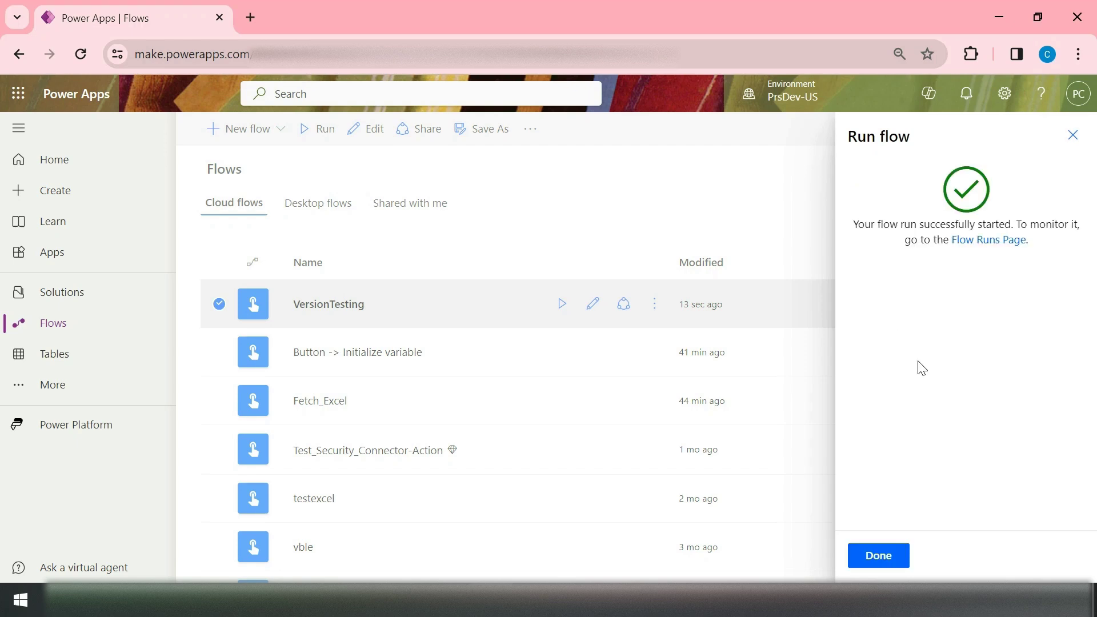
click(880, 557)
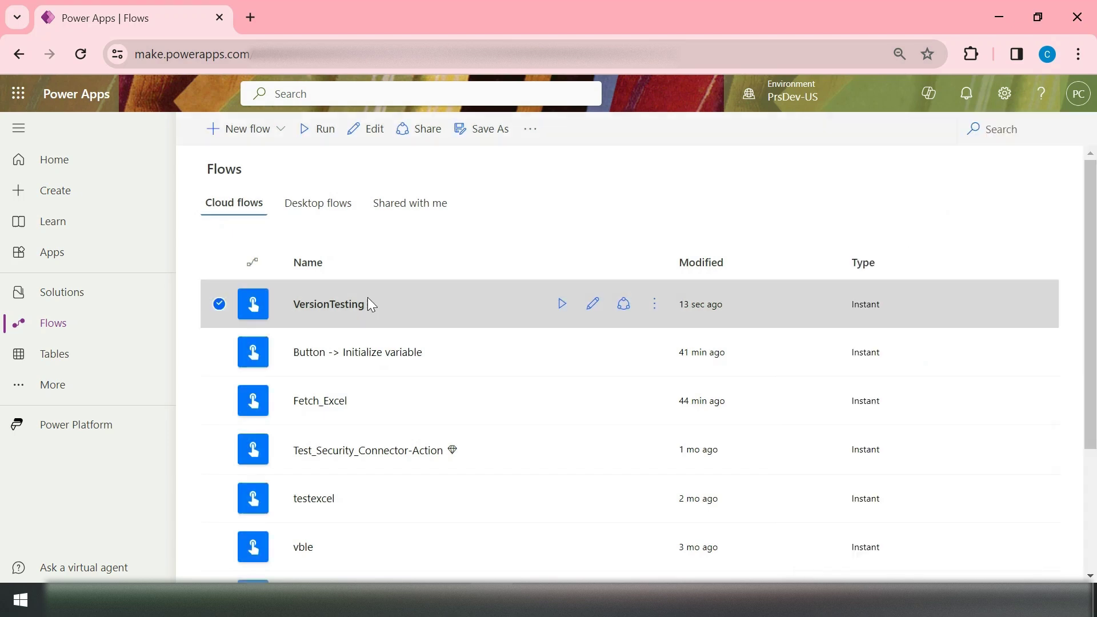
Review the VersionTesting details page and run history, then reopen the flow for editing.
click(367, 299)
scroll(640, 346, down, 2)
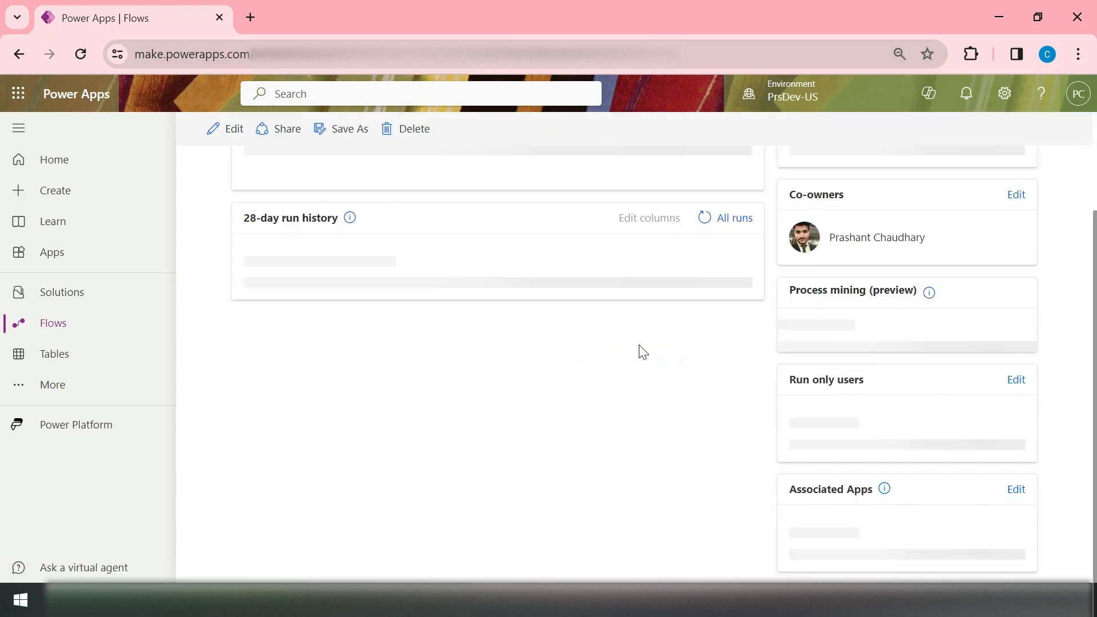
scroll(383, 459, up, 2)
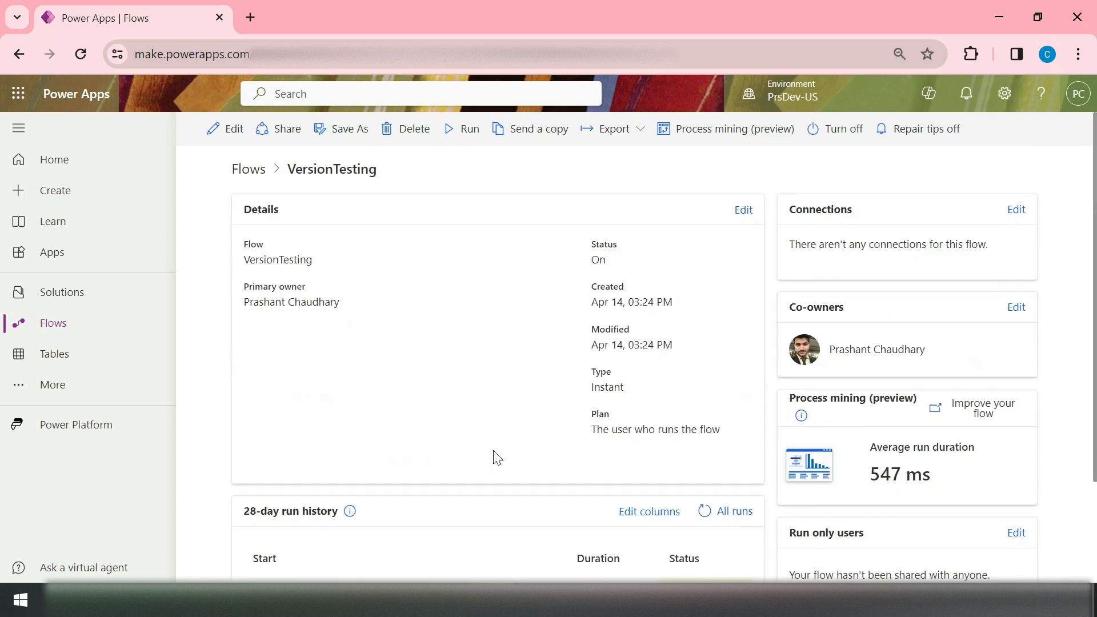
click(228, 124)
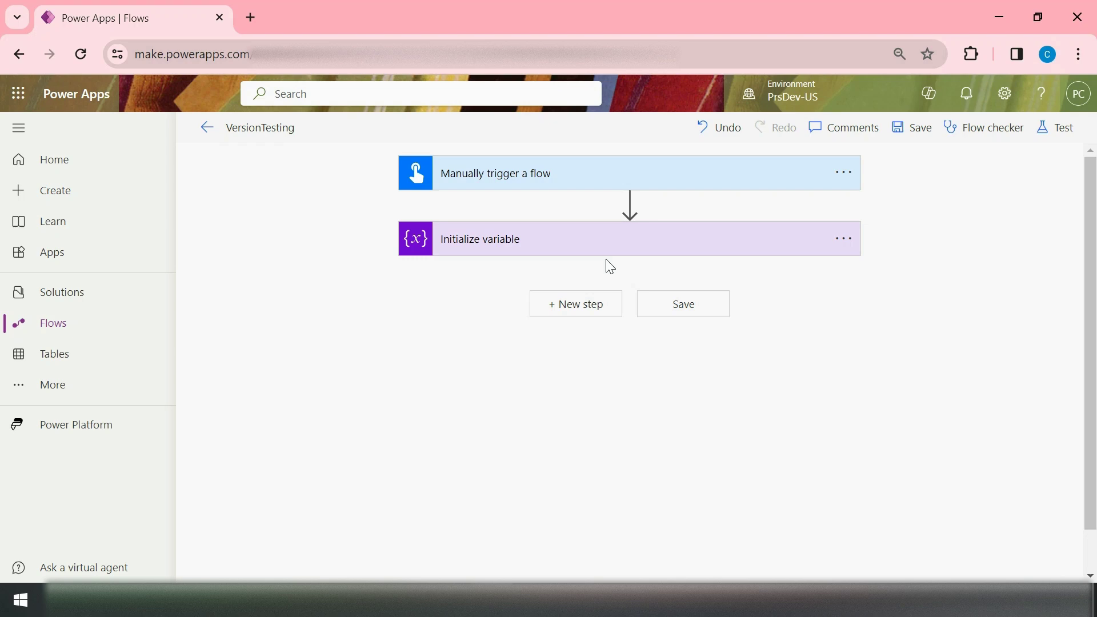
Add a Set variable step after Initialize variable.
click(594, 304)
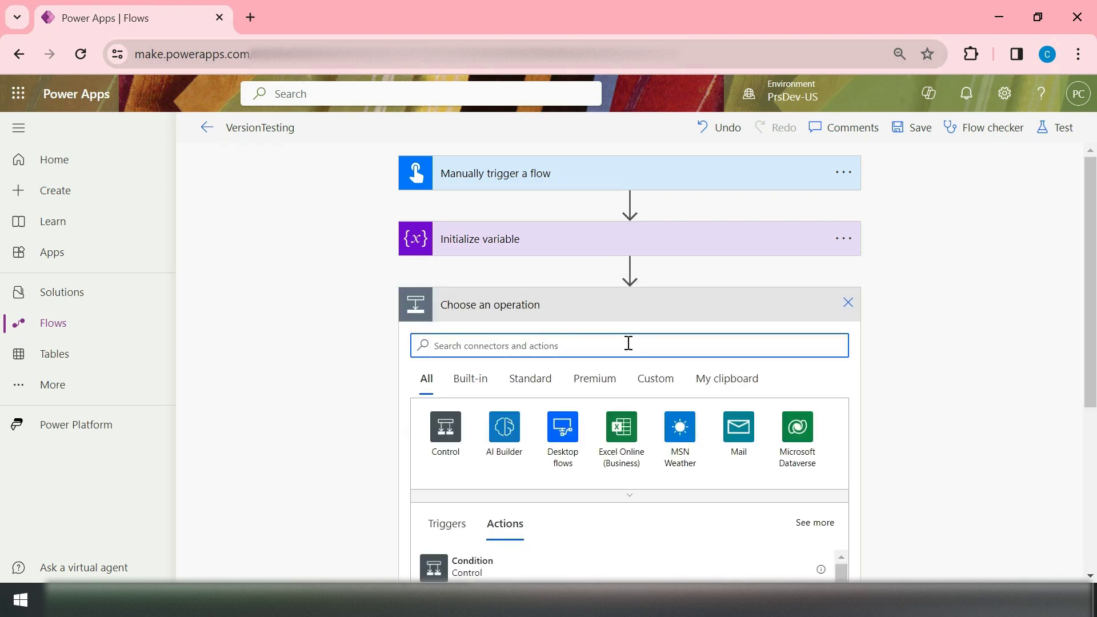
text(set var)
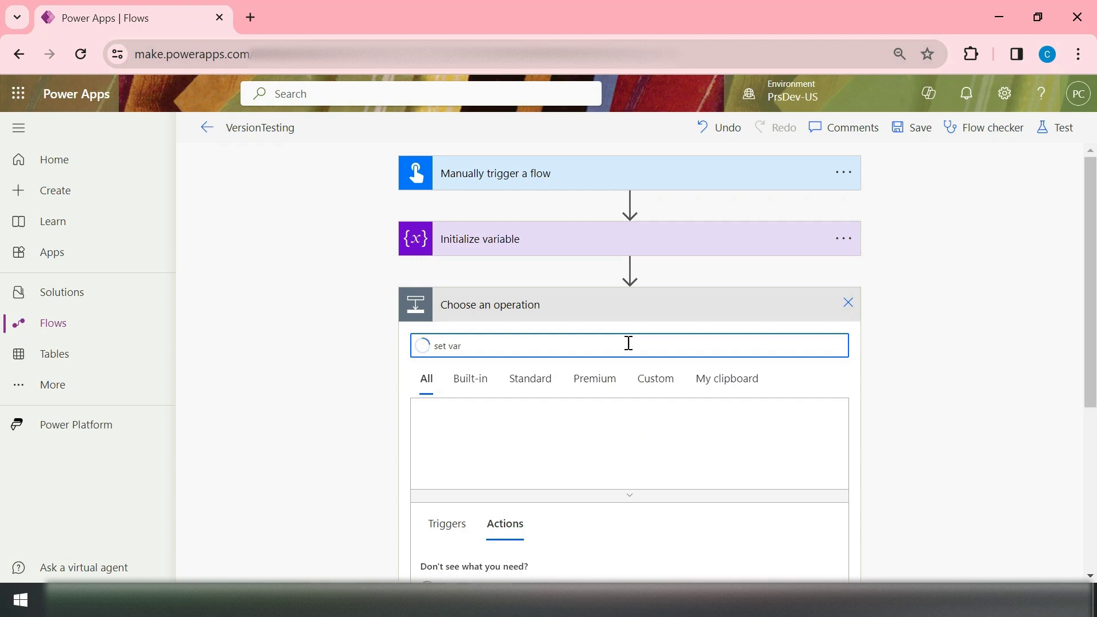
scroll(907, 366, down, 3)
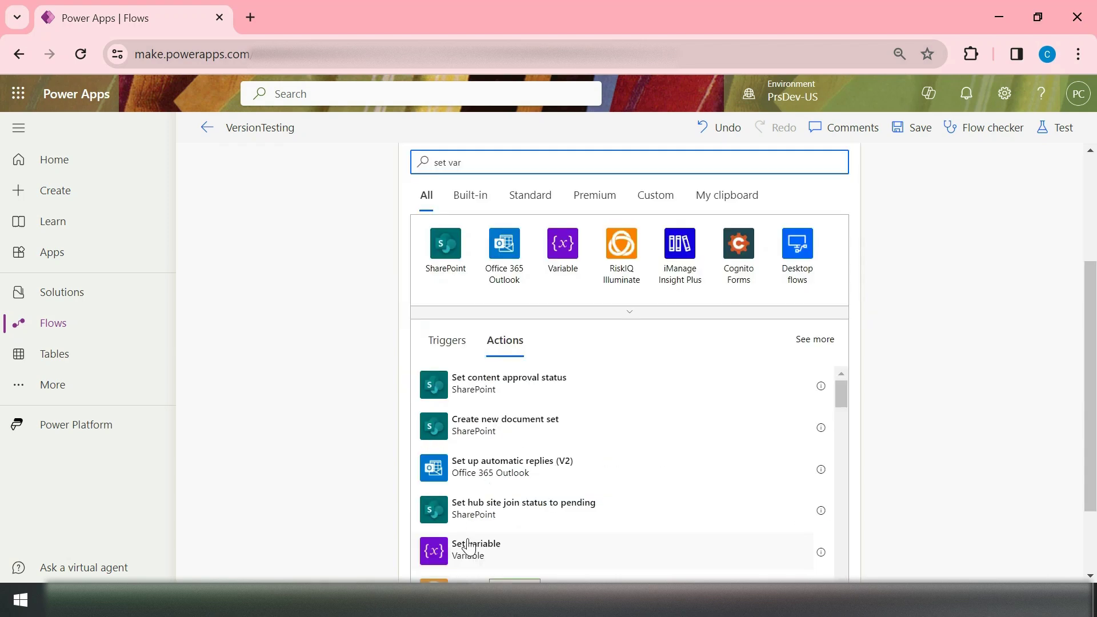
click(468, 547)
Set Var1 to 'Mid Value' and save the flow.
click(588, 306)
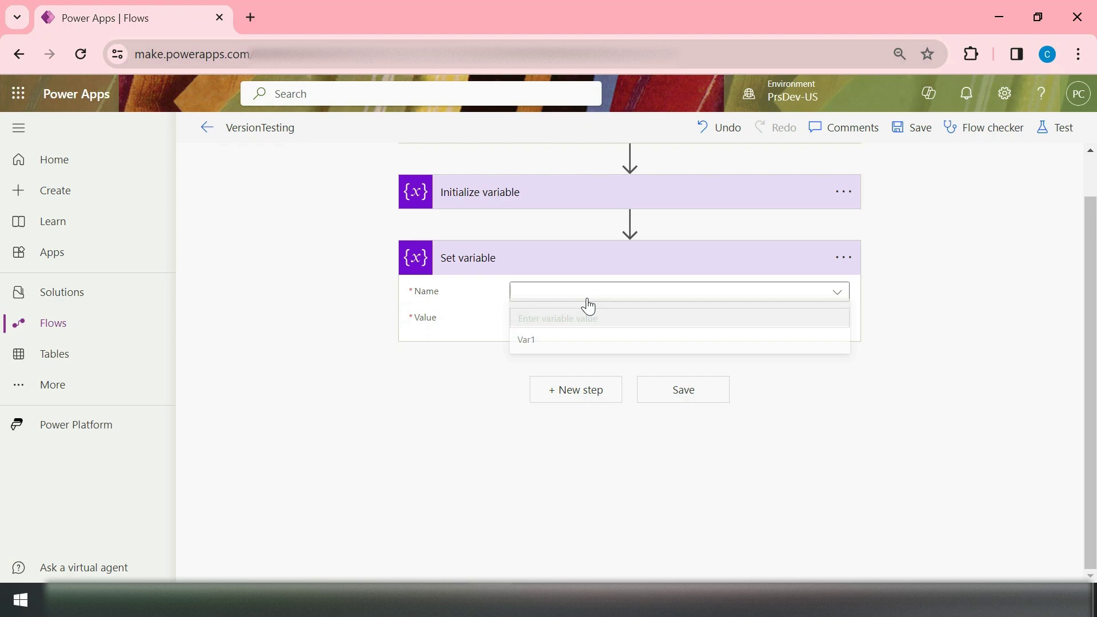
click(556, 340)
click(581, 319)
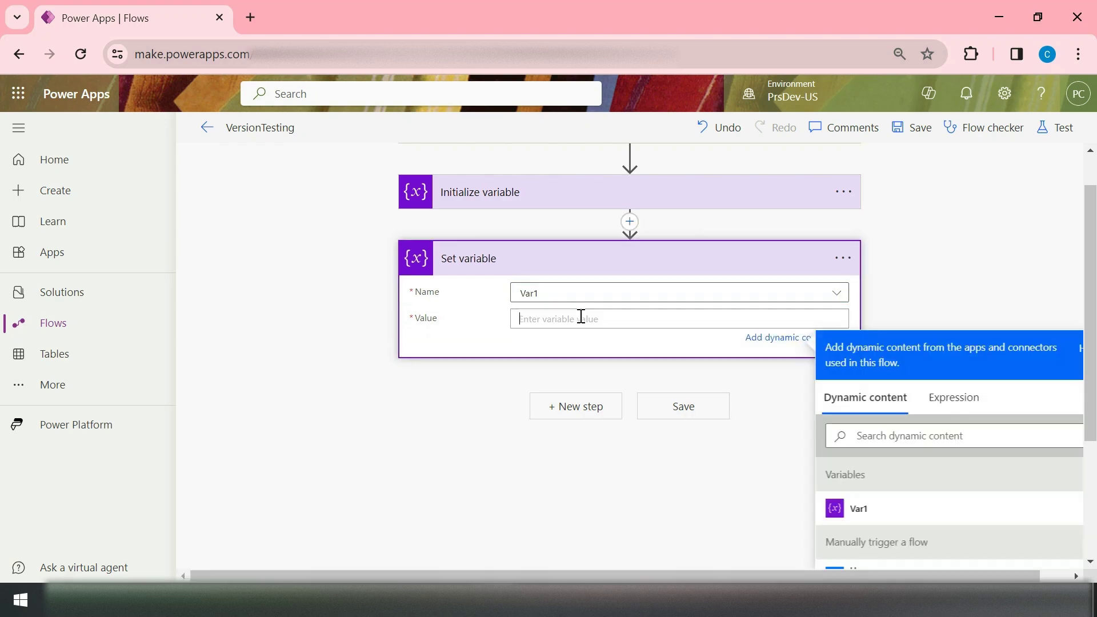
text(Mid Value)
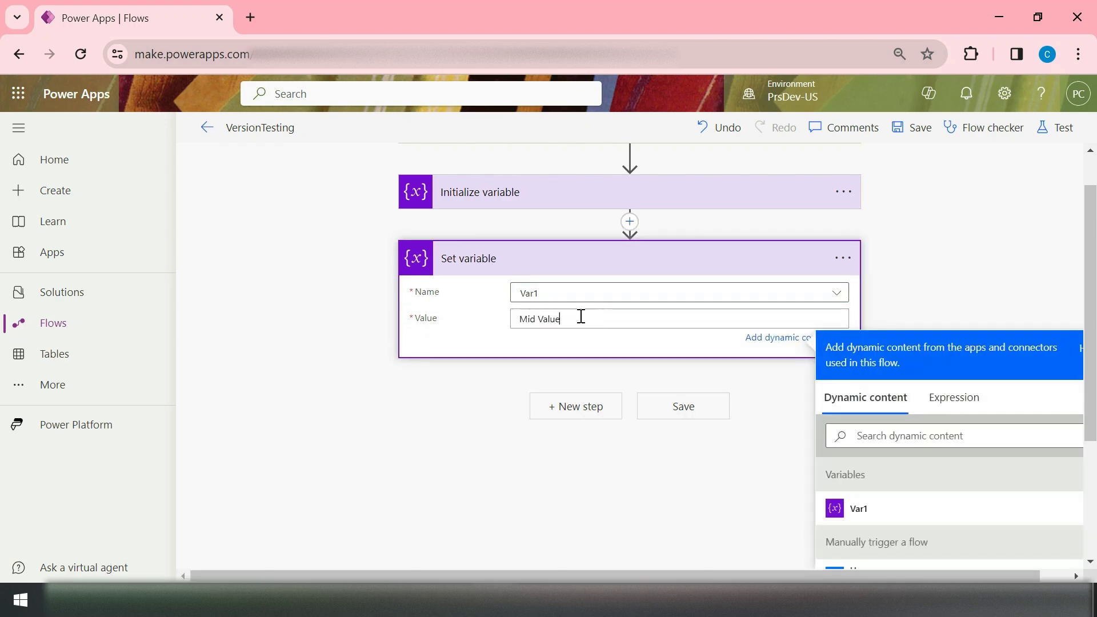
click(921, 127)
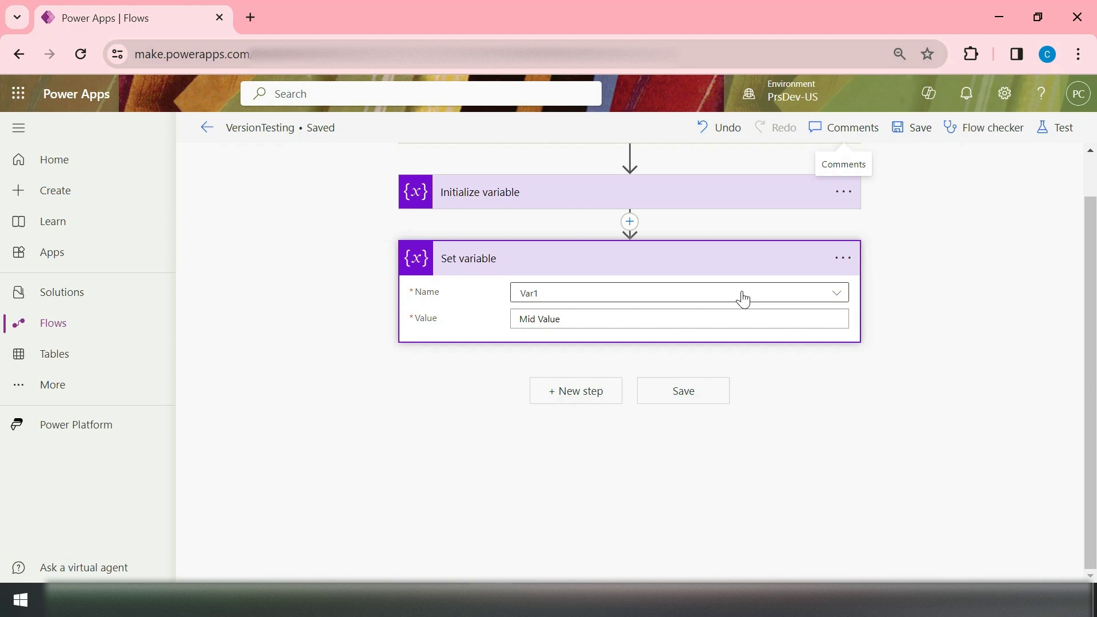
scroll(857, 309, up, 1)
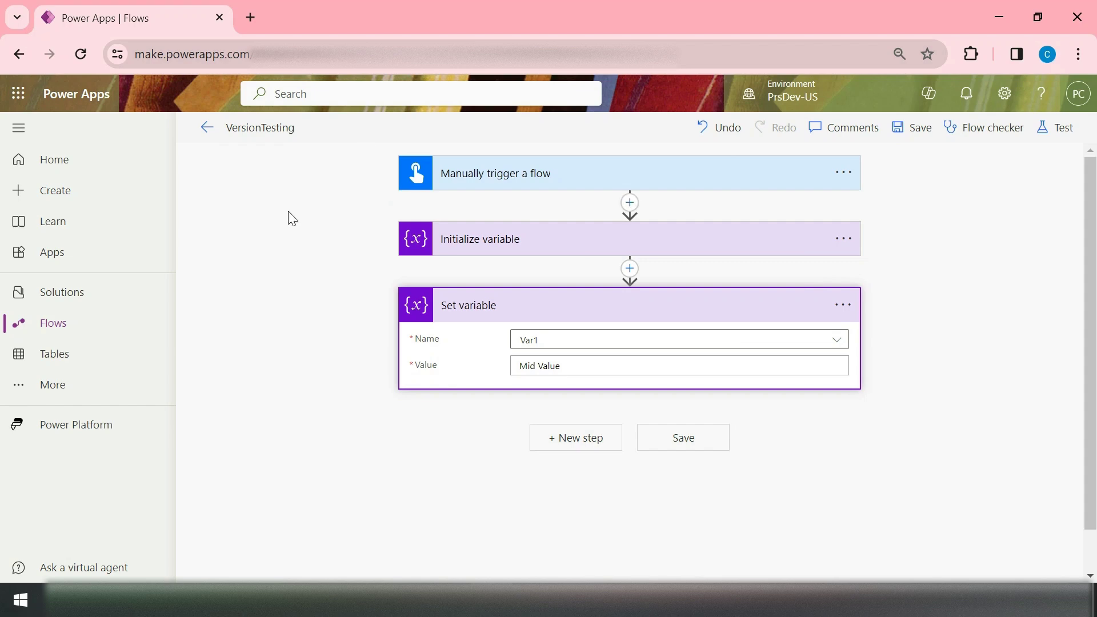
On the Solutions page, start a new solution named 'VersionHostory'.
click(74, 299)
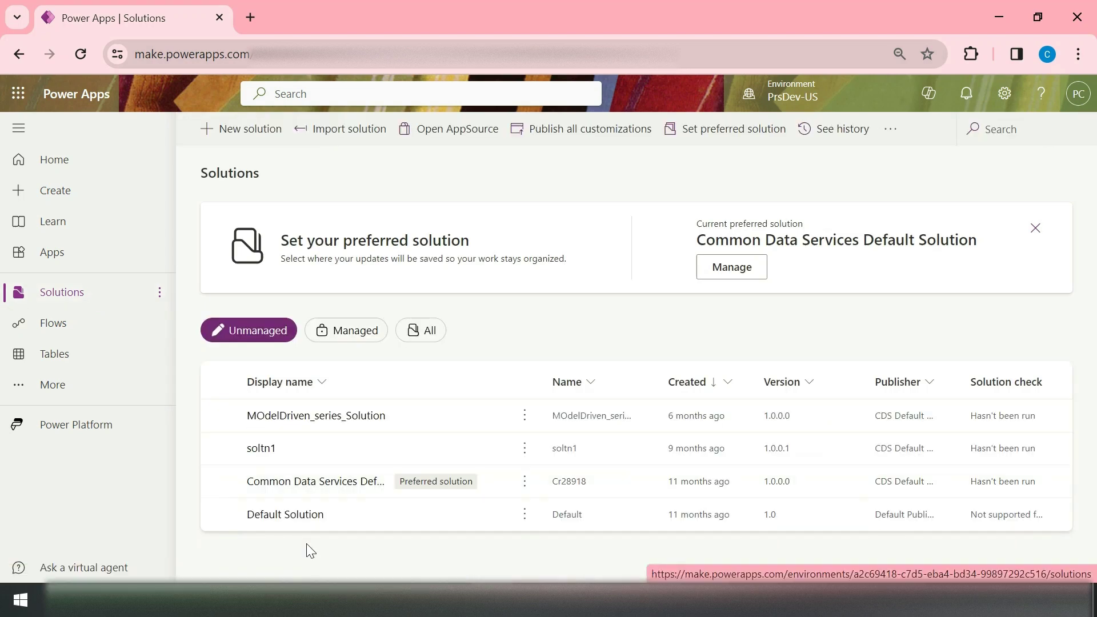
click(260, 141)
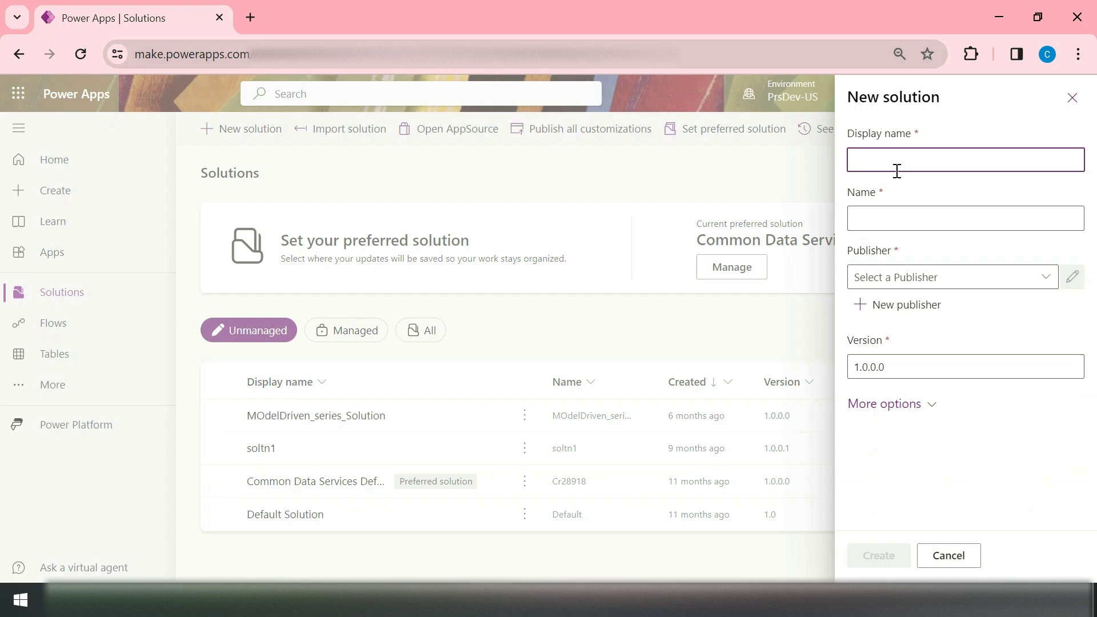
text(V)
text(ers)
text(uioi)
key(BackSpace)
key(BackSpace)
key(BackSpace)
key(BackSpace)
text(ionHos)
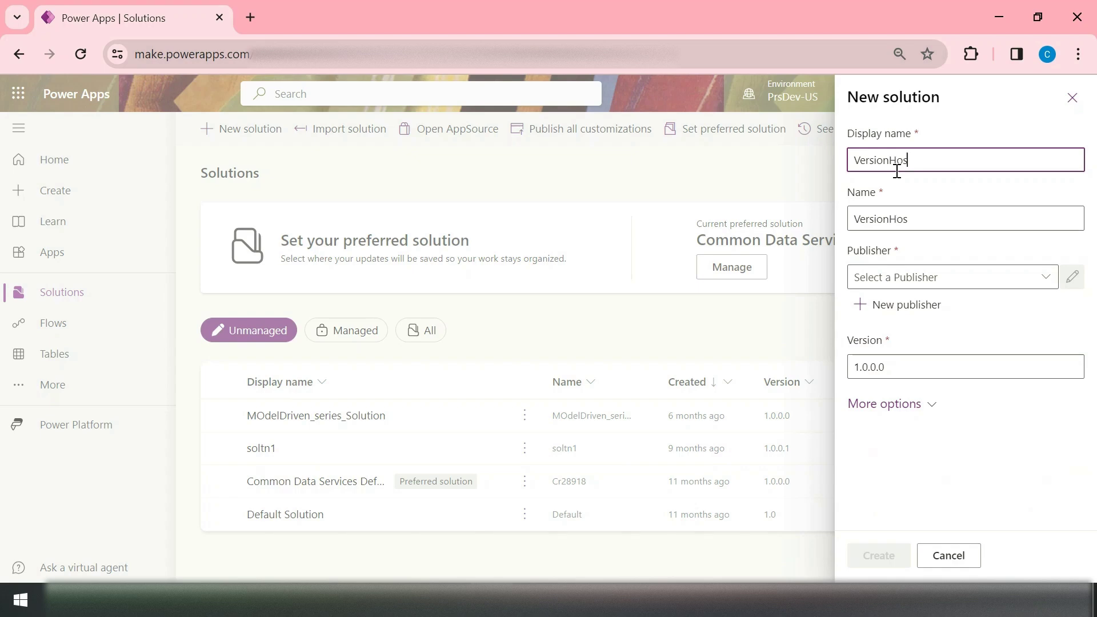
text(ypry)
key(BackSpace)
key(BackSpace)
key(BackSpace)
key(BackSpace)
text(tory)
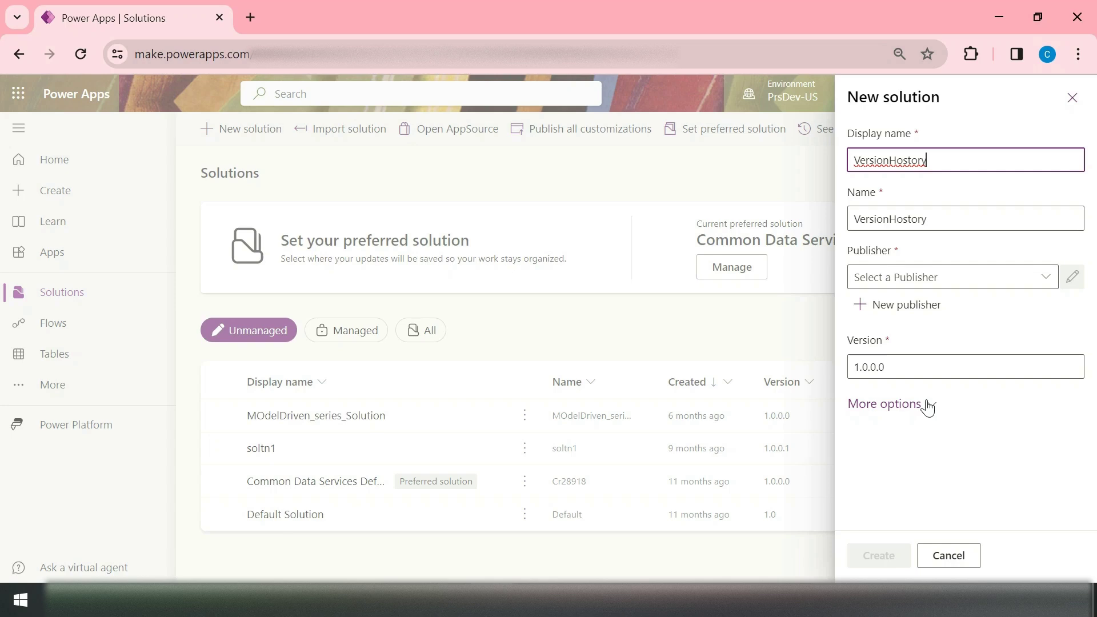
Choose the default organisation publisher and create the solution.
click(1040, 281)
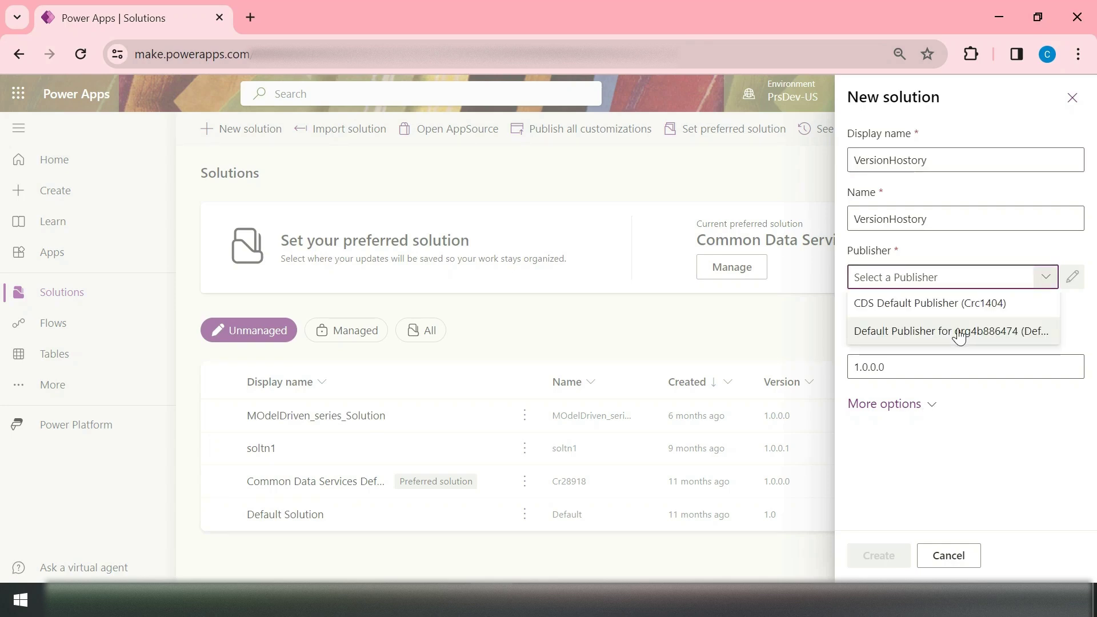
click(959, 333)
click(887, 554)
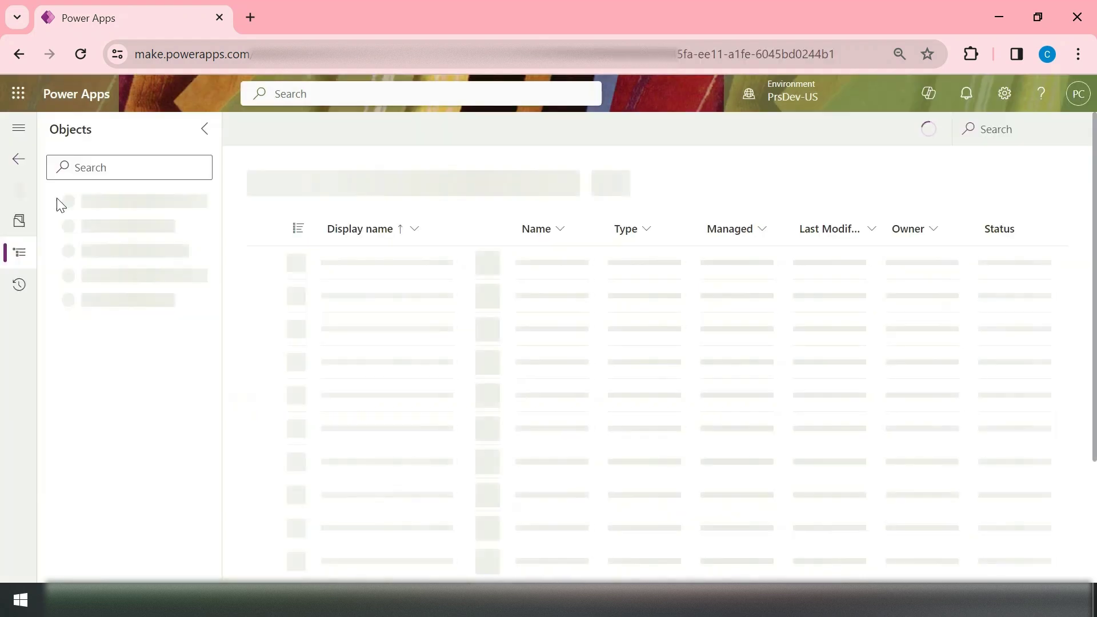
Duplicate the browser tab and open VersionTesting for editing from Flows there.
right_click(180, 20)
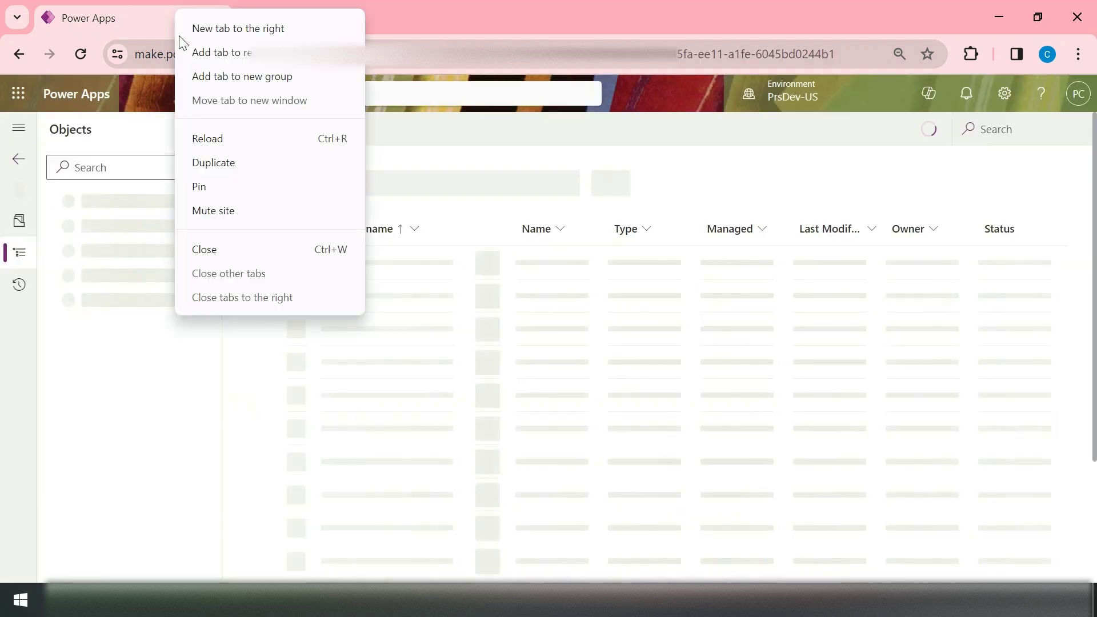
click(220, 165)
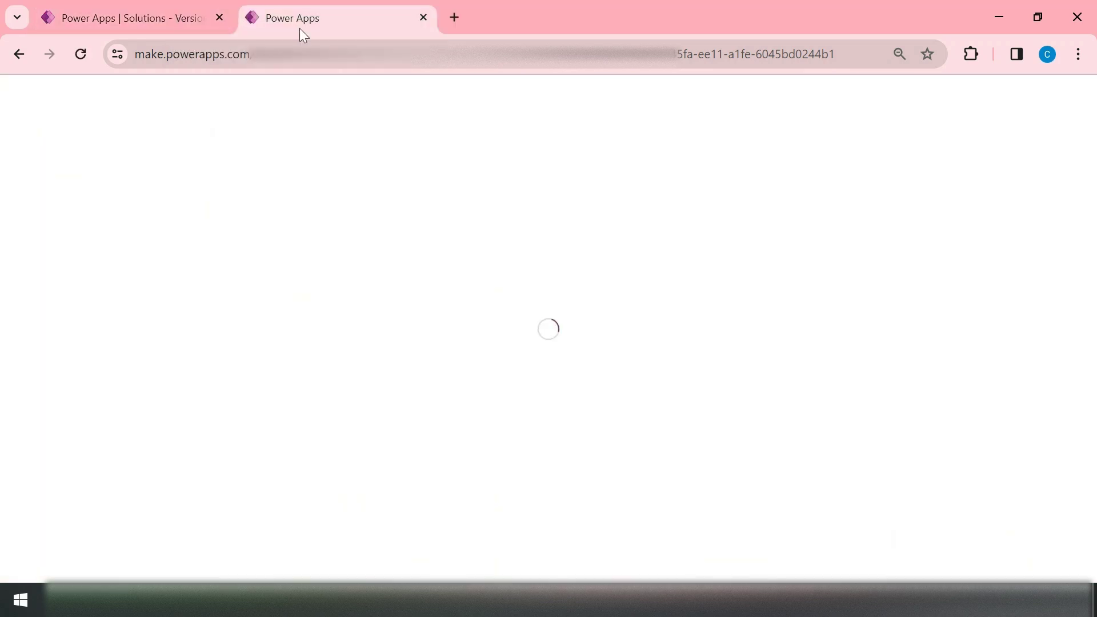
click(112, 14)
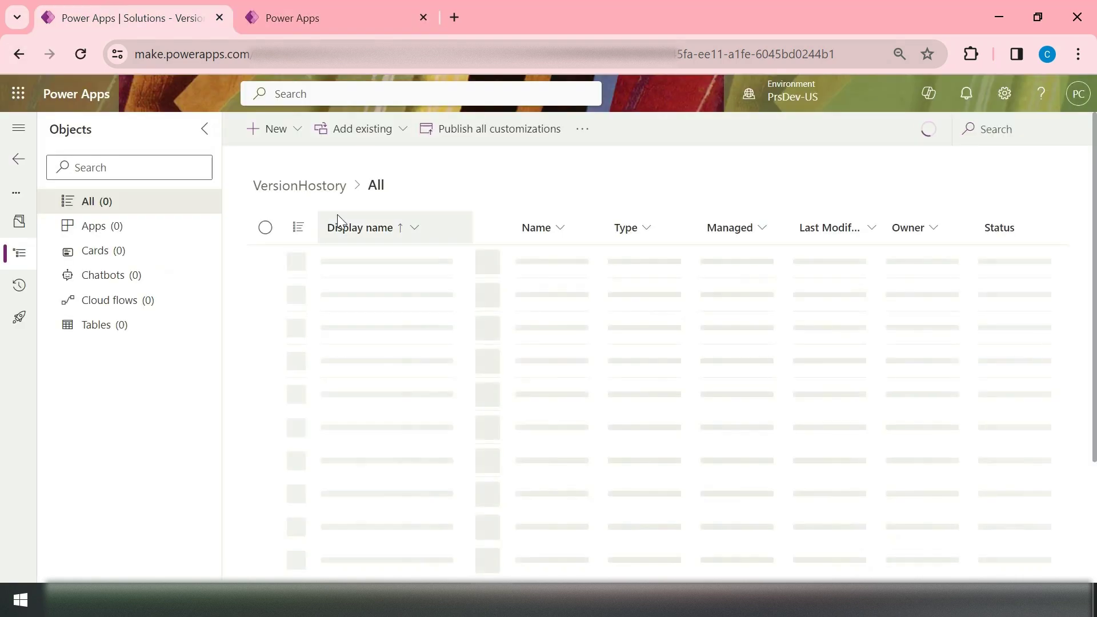
click(360, 28)
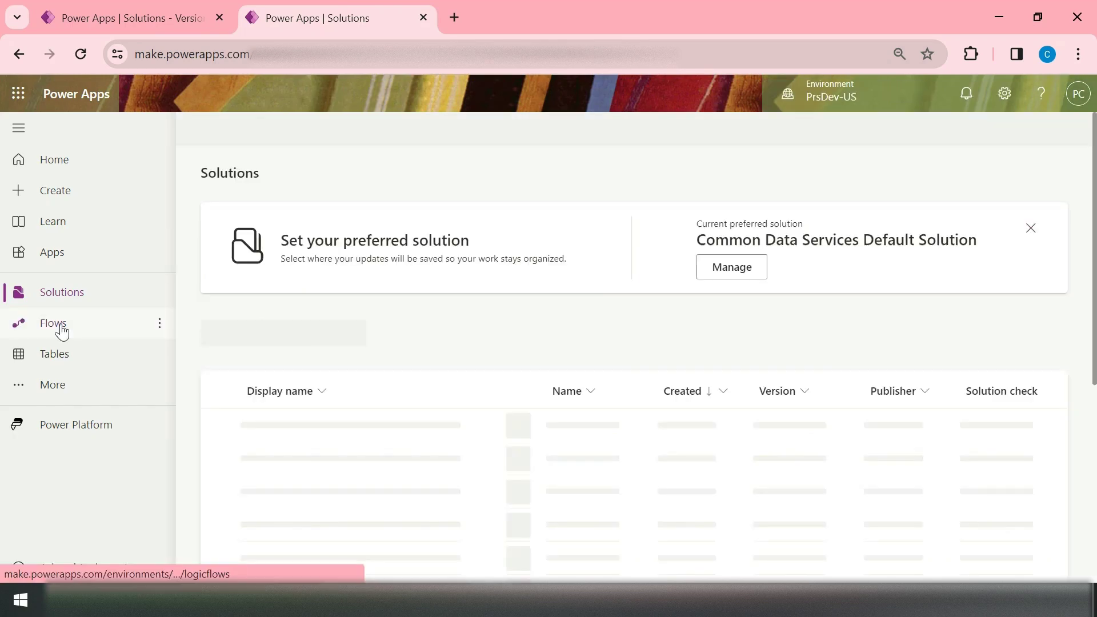
click(57, 324)
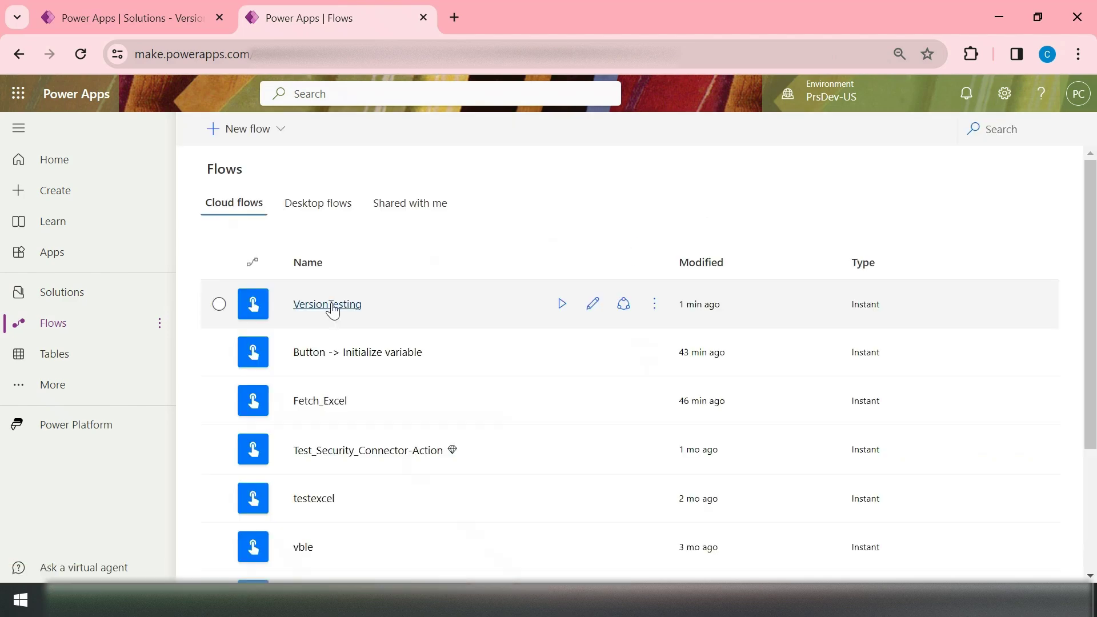
click(592, 306)
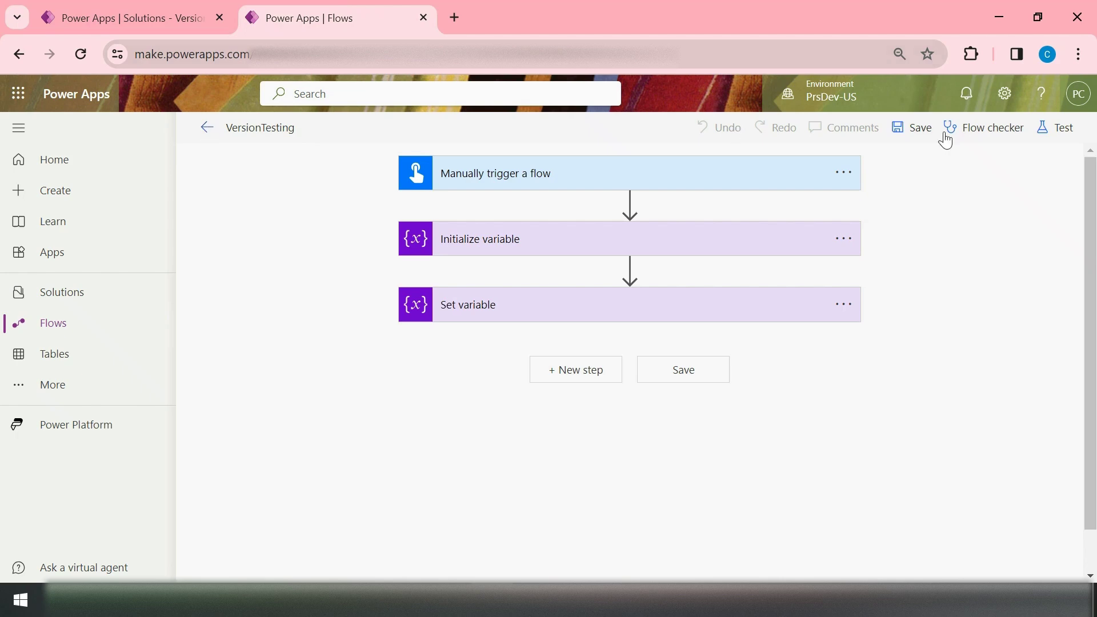
Add existing cloud flow VersionTesting from Outside Dataverse to the VersionHostory solution.
click(123, 5)
click(345, 127)
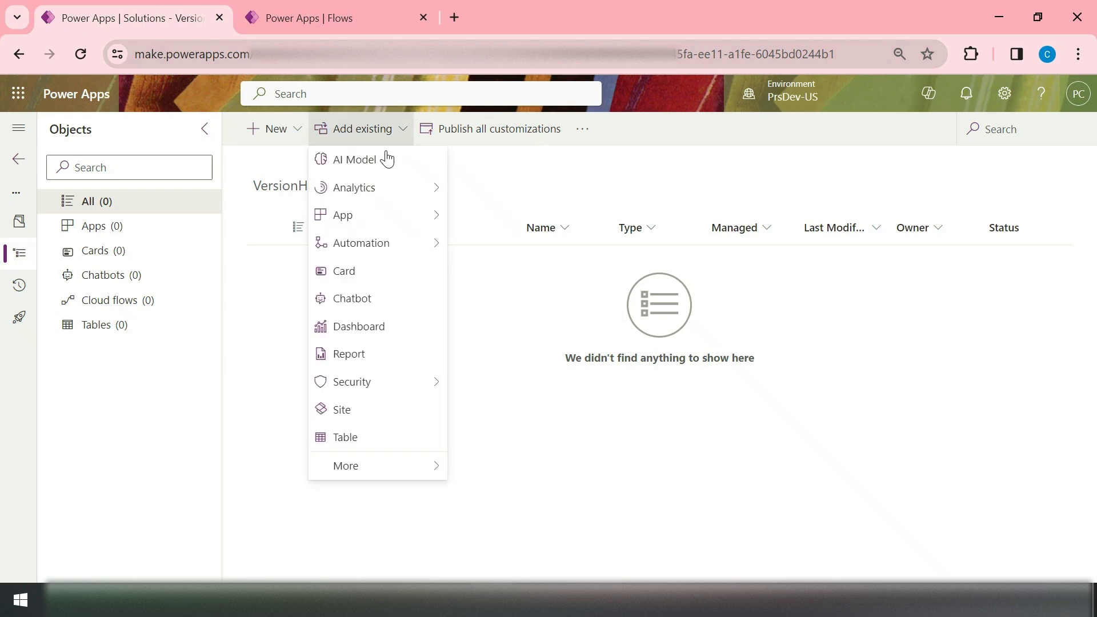
mouse_move(421, 246)
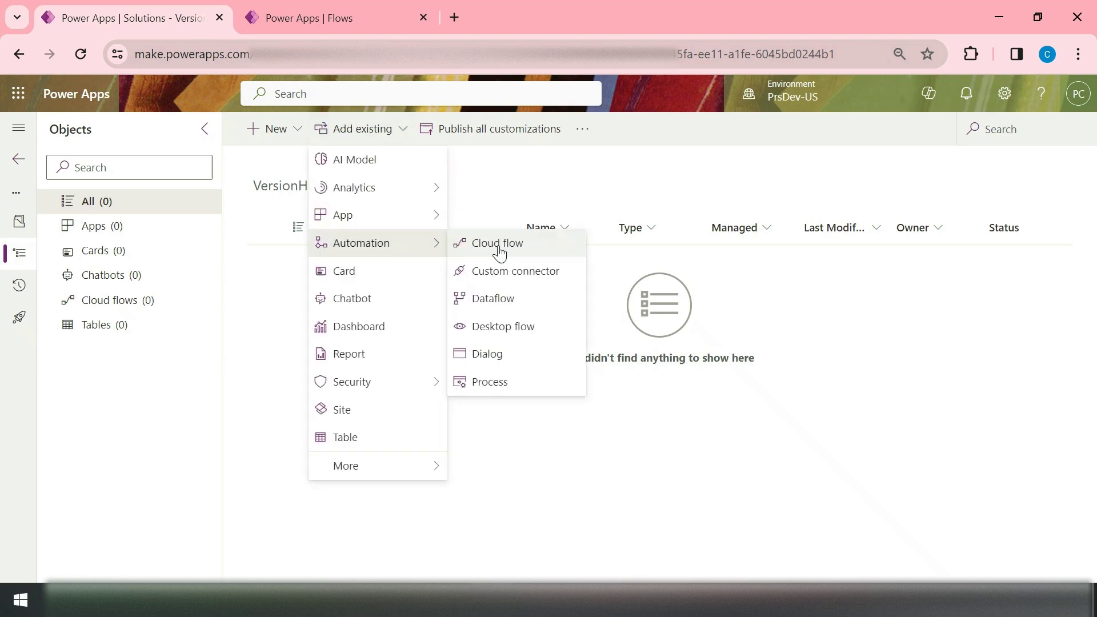
click(502, 252)
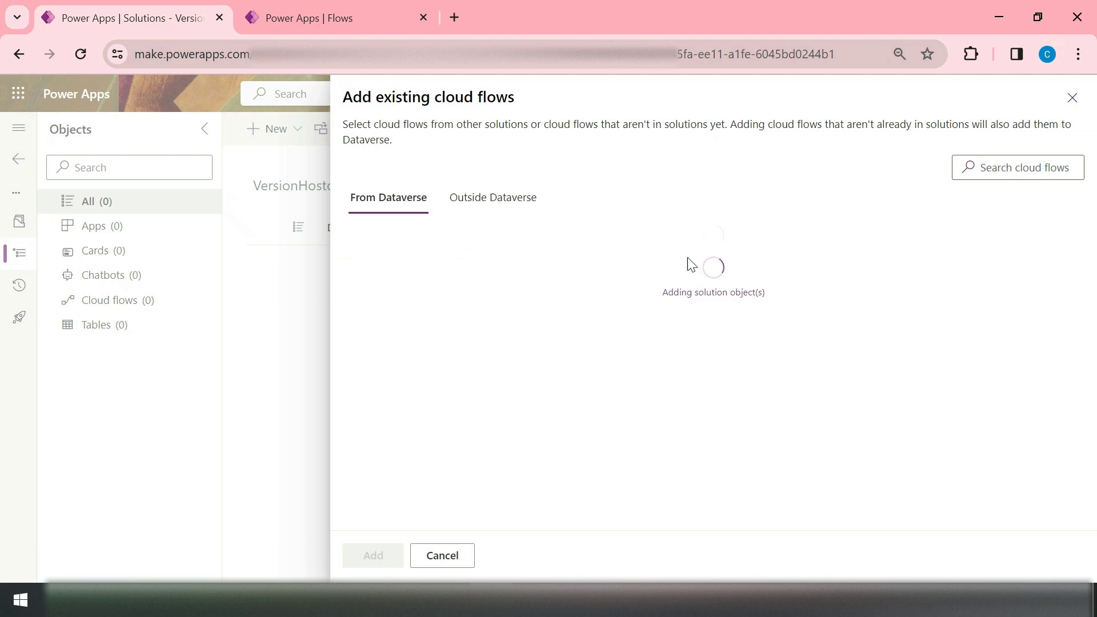
click(492, 200)
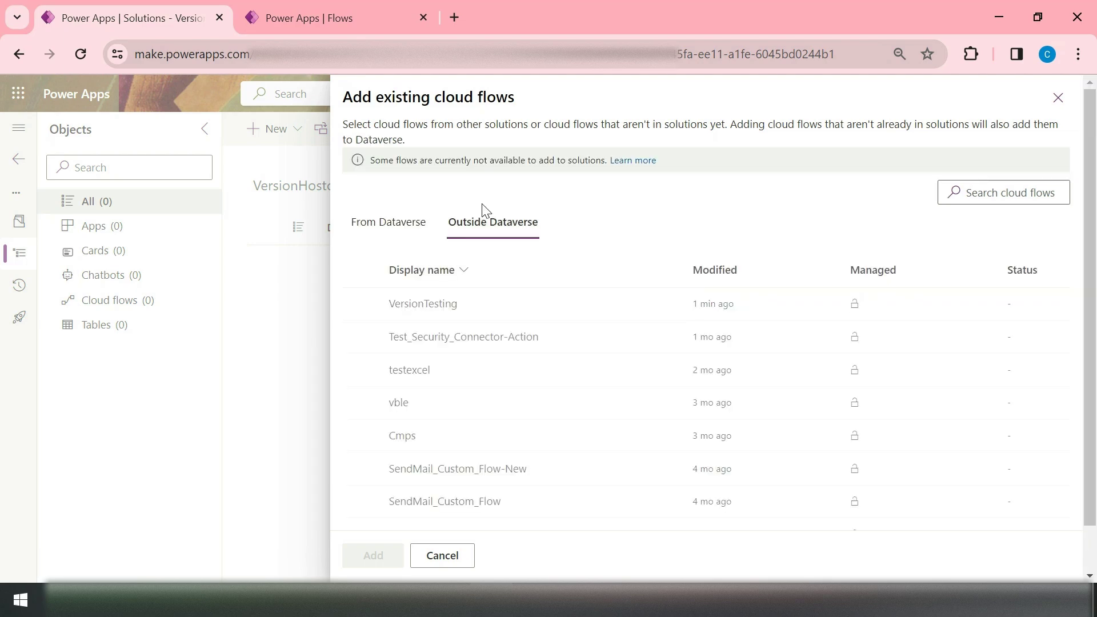
click(361, 303)
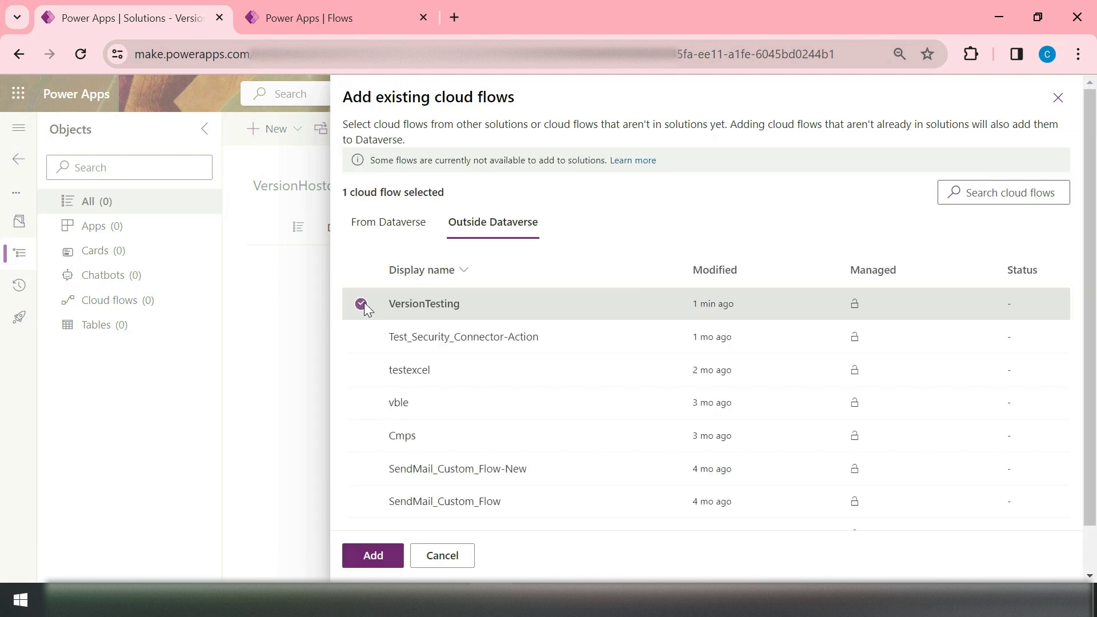
click(376, 556)
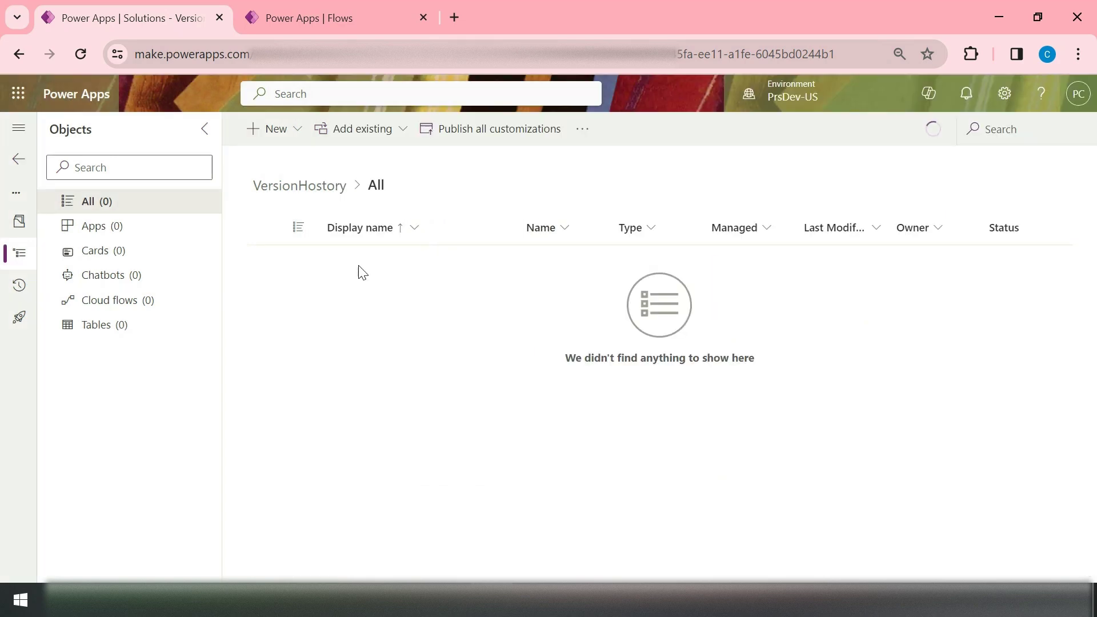
Open VersionTesting in the editor from the solution's Cloud flows list.
click(105, 309)
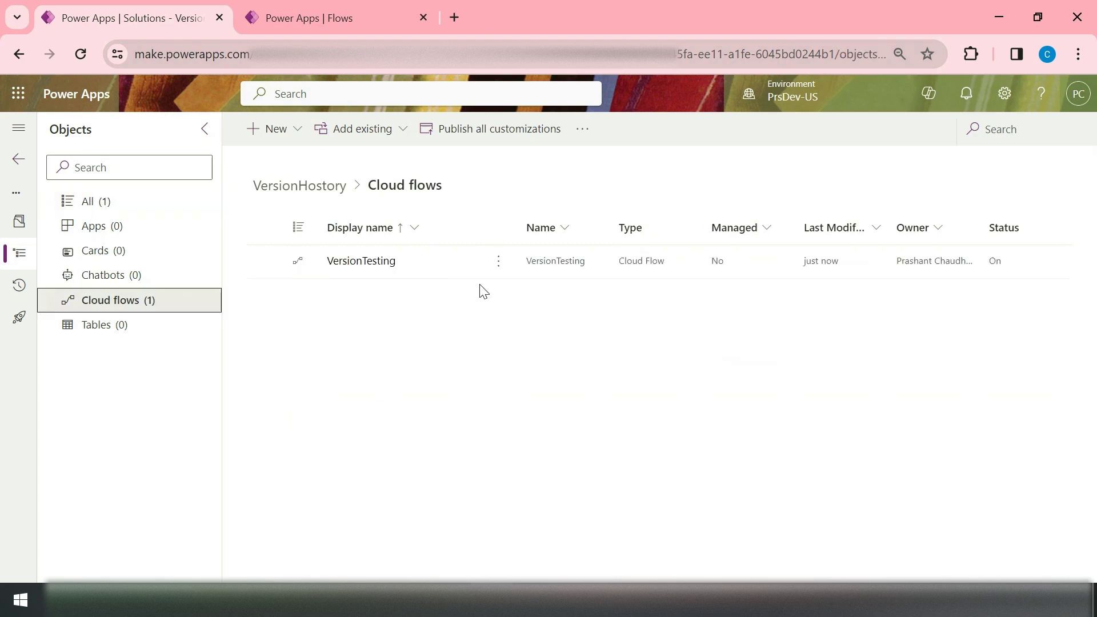
click(499, 261)
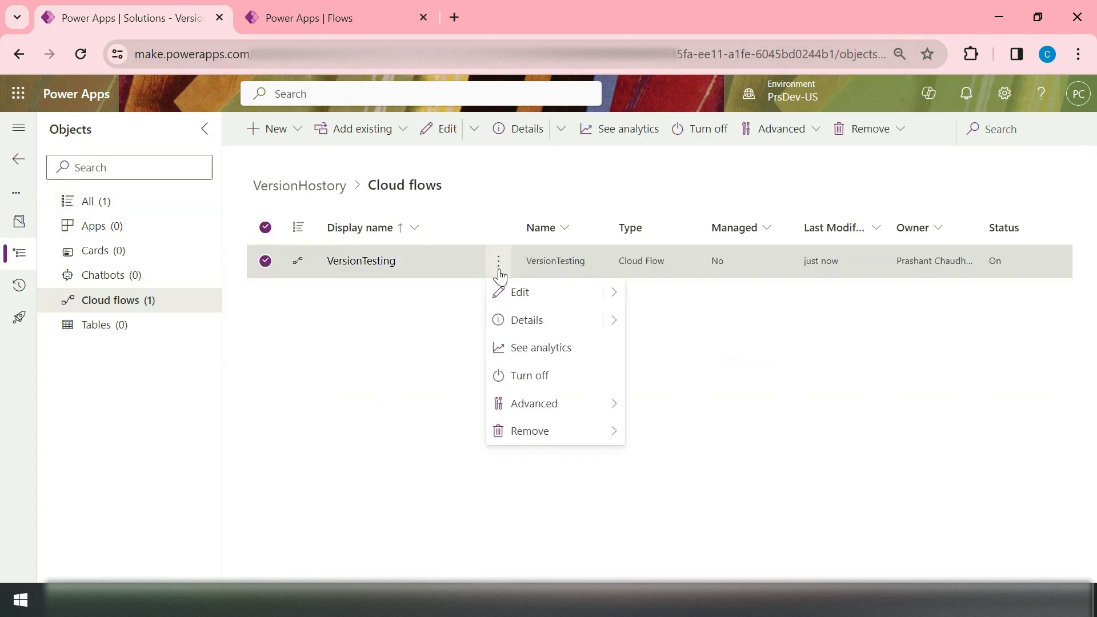
click(520, 292)
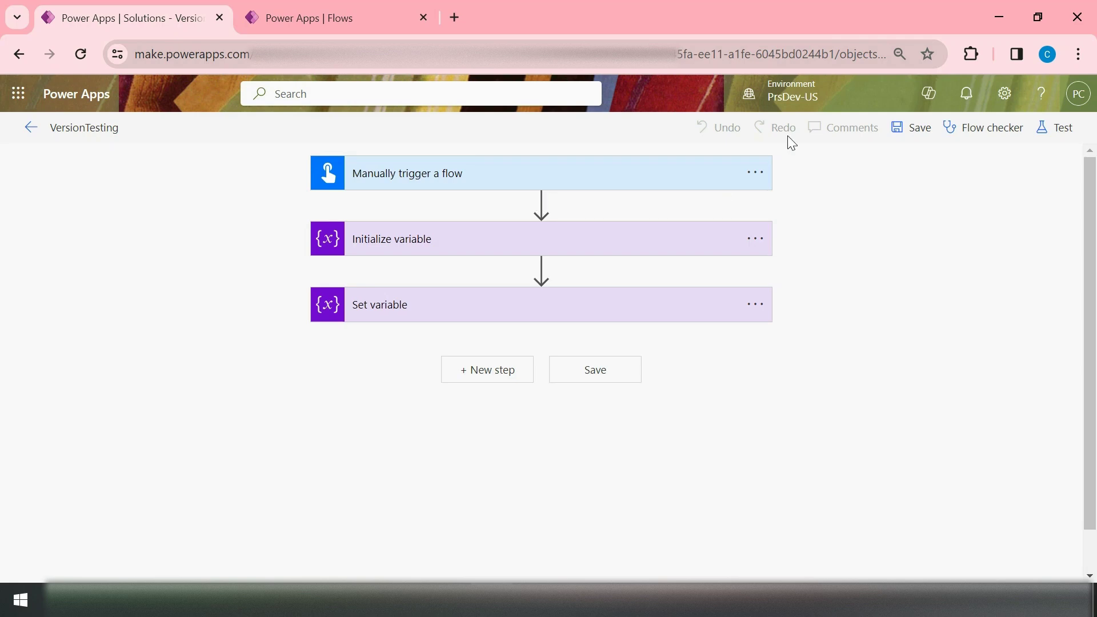
Reload the solution tab and close the duplicate Power Apps | Flows tab.
click(82, 57)
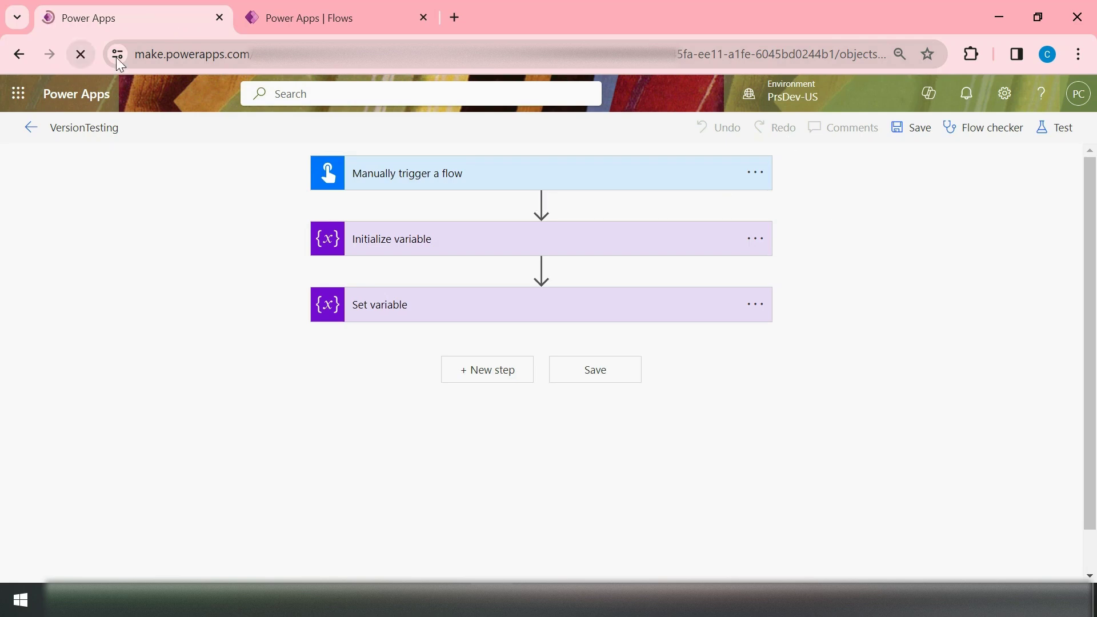
click(297, 20)
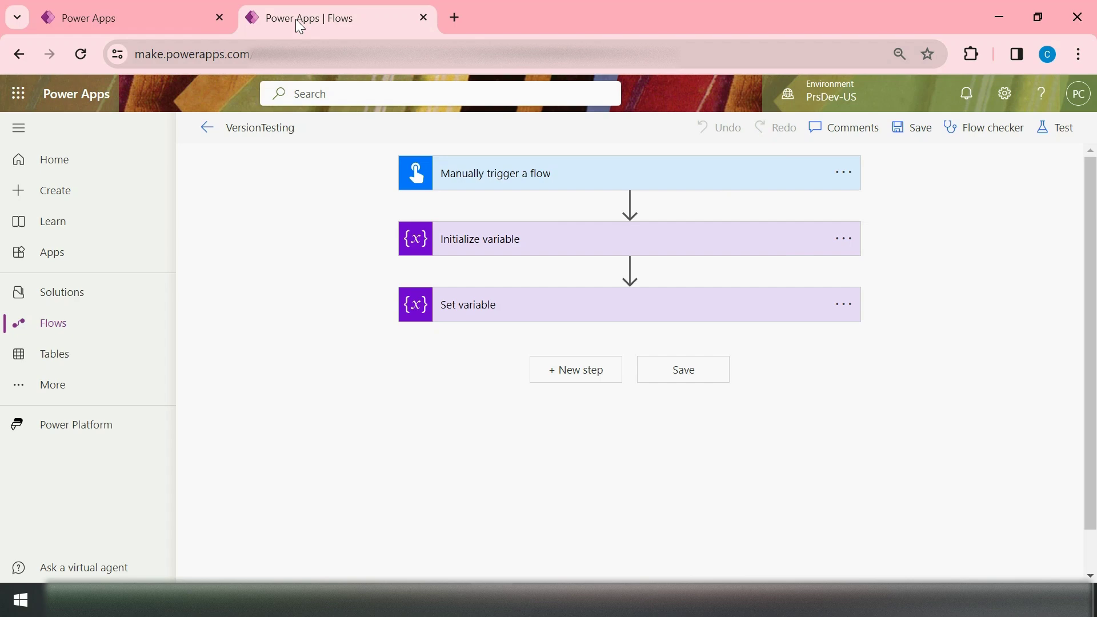
click(423, 17)
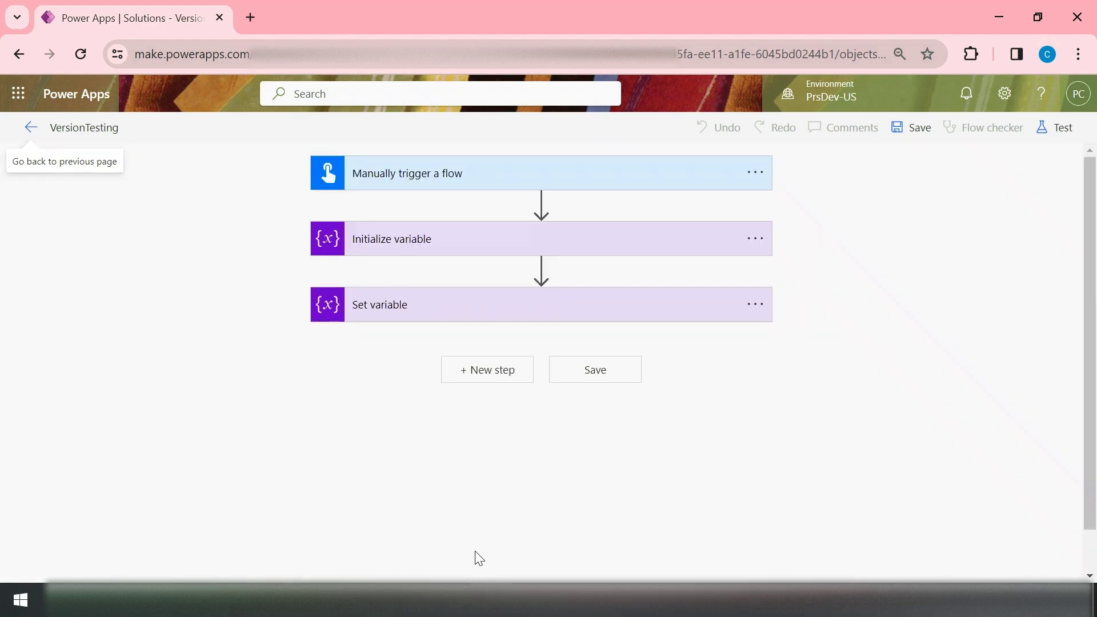
Open VersionTesting's details page from the solution's Cloud flows list.
click(31, 128)
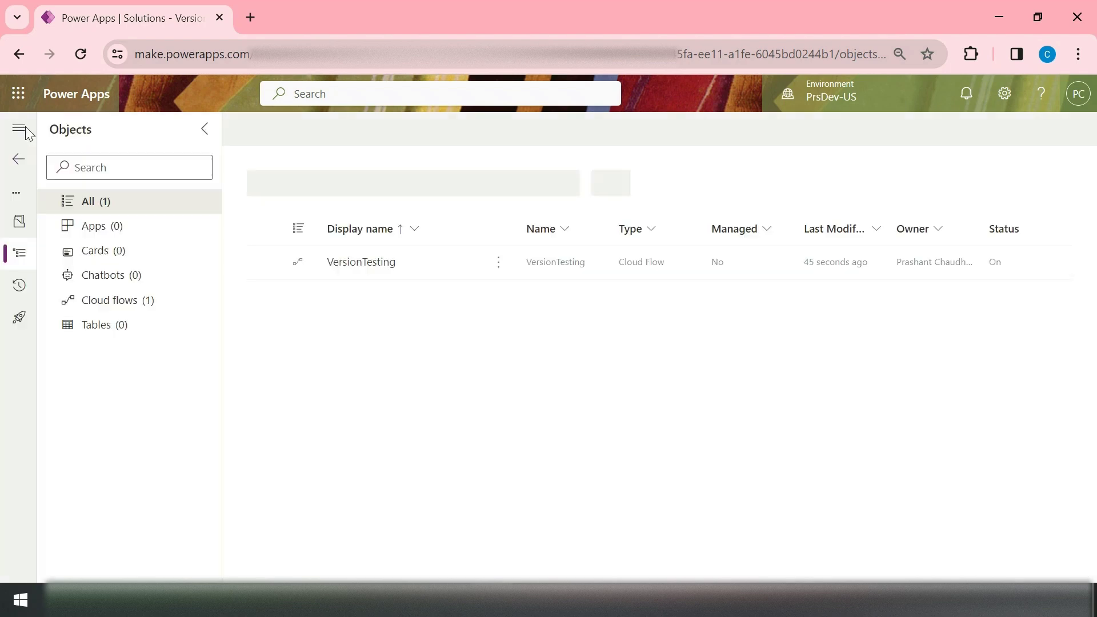
click(125, 312)
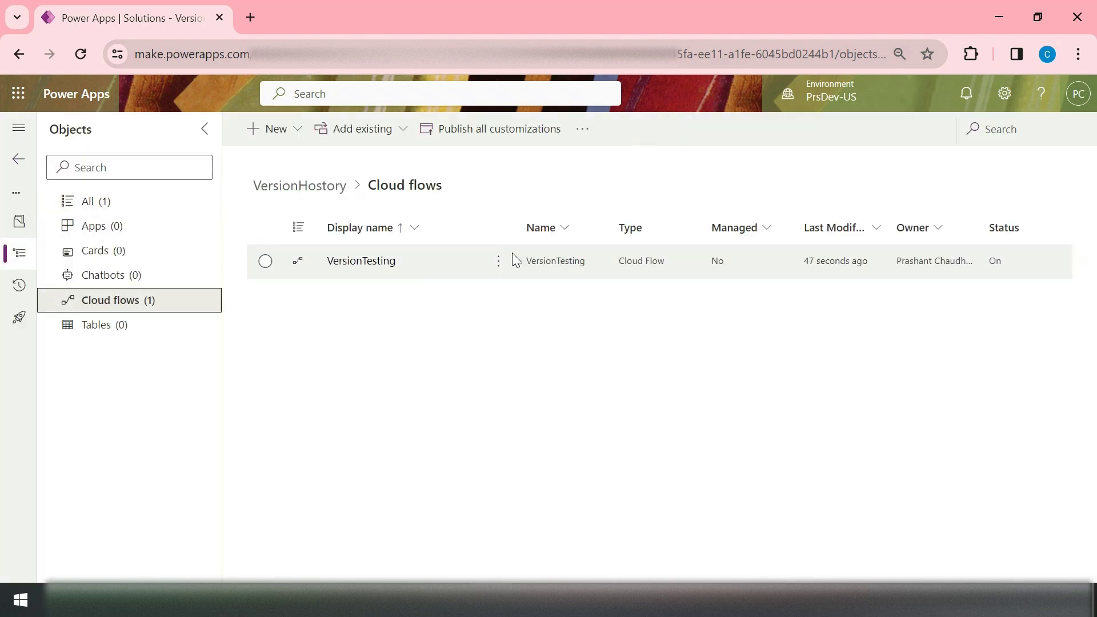
click(498, 263)
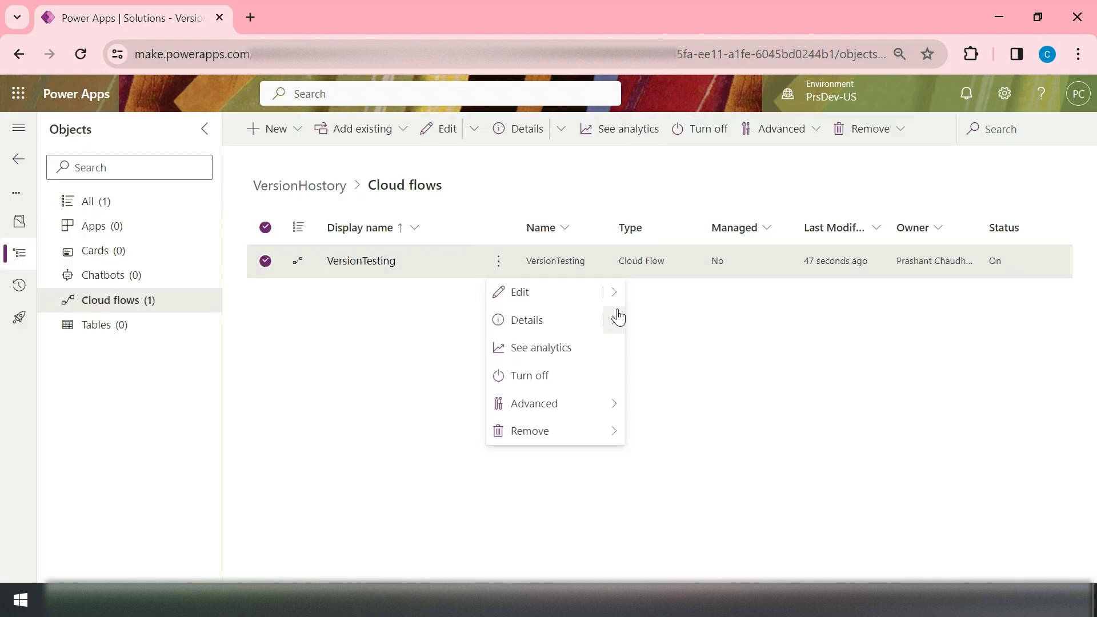
mouse_move(618, 318)
click(656, 322)
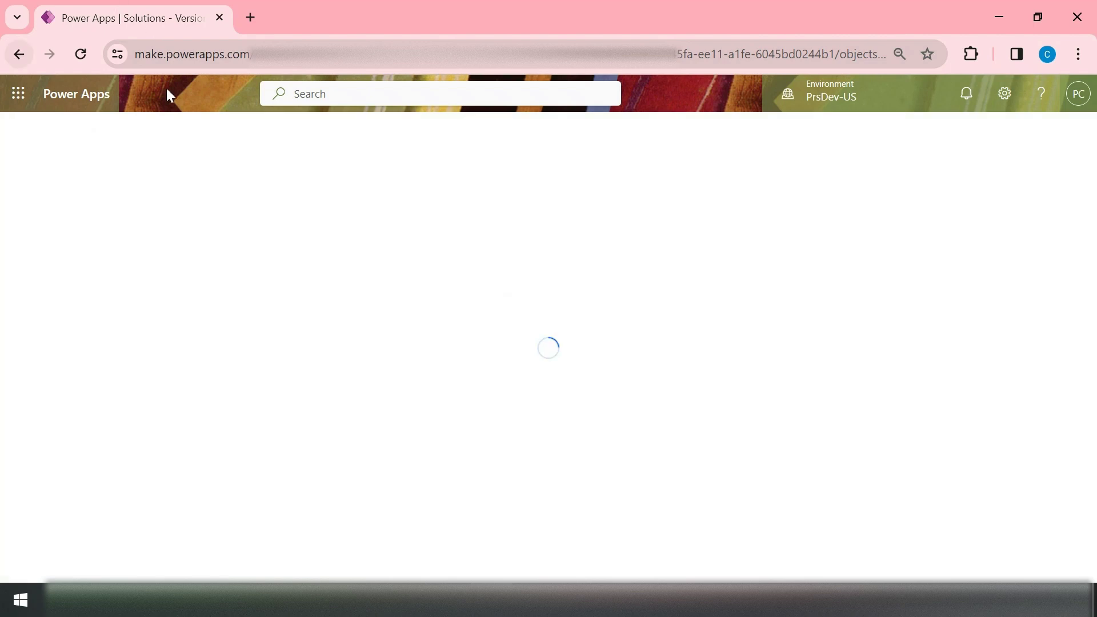
Open VersionTesting's details in a new browser tab via Details.
click(20, 56)
click(498, 261)
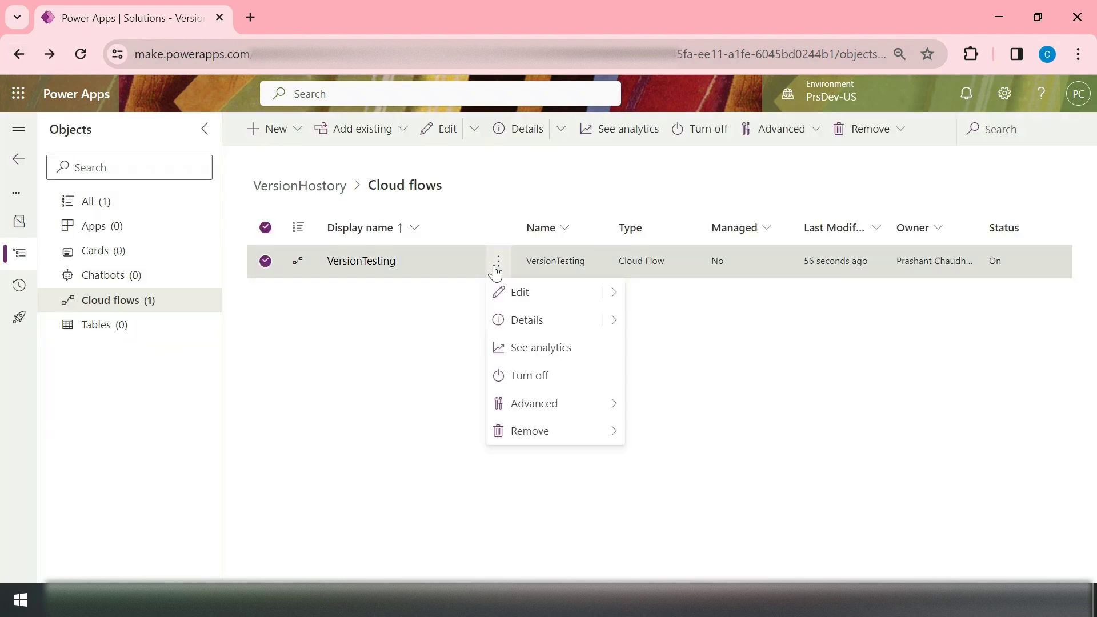
mouse_move(613, 320)
click(672, 345)
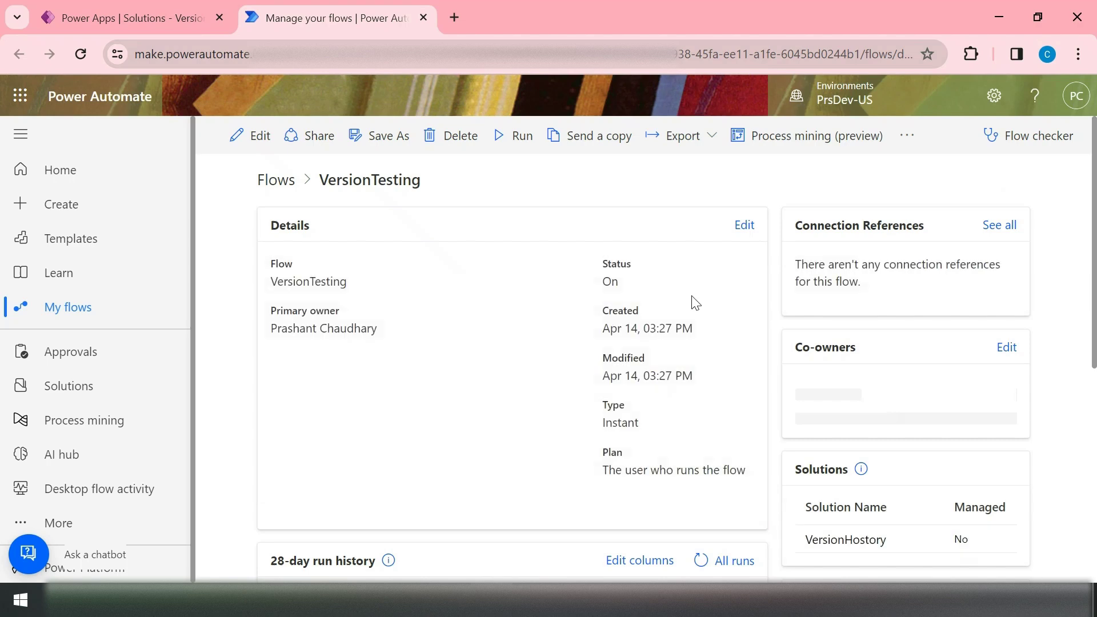
Open VersionTesting in the designer, showing the trigger, Initialize variable and Set variable.
click(252, 137)
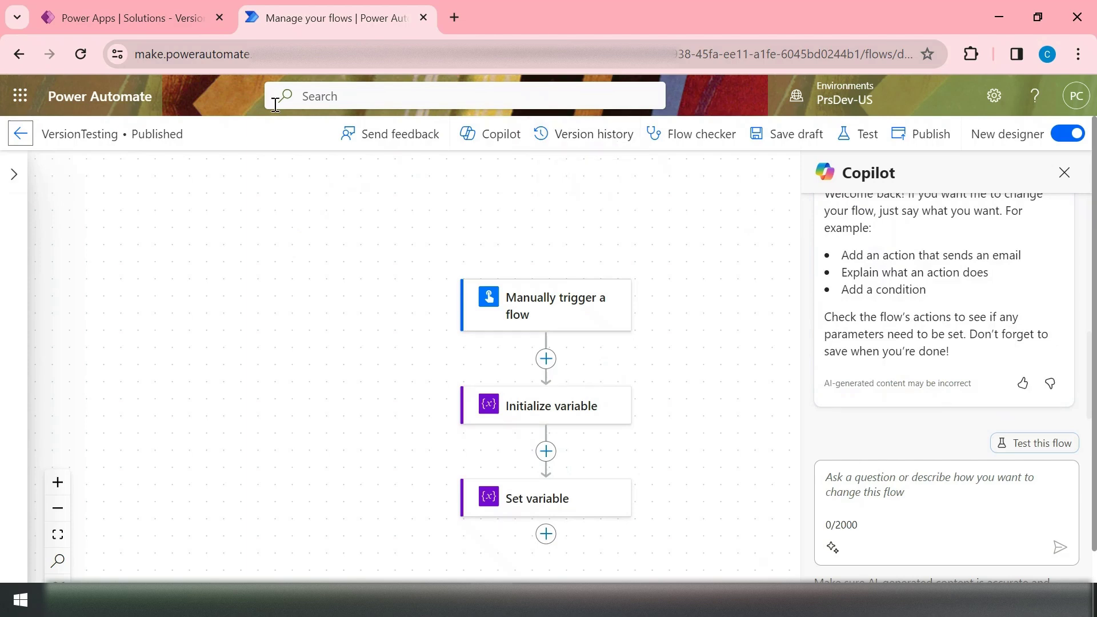
click(121, 19)
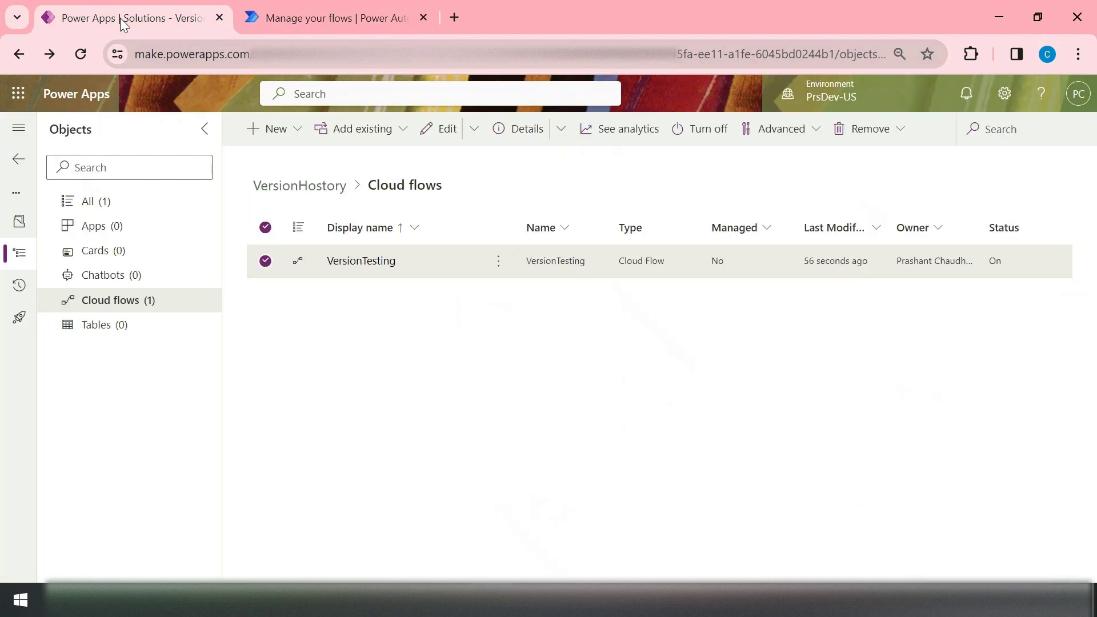
click(334, 19)
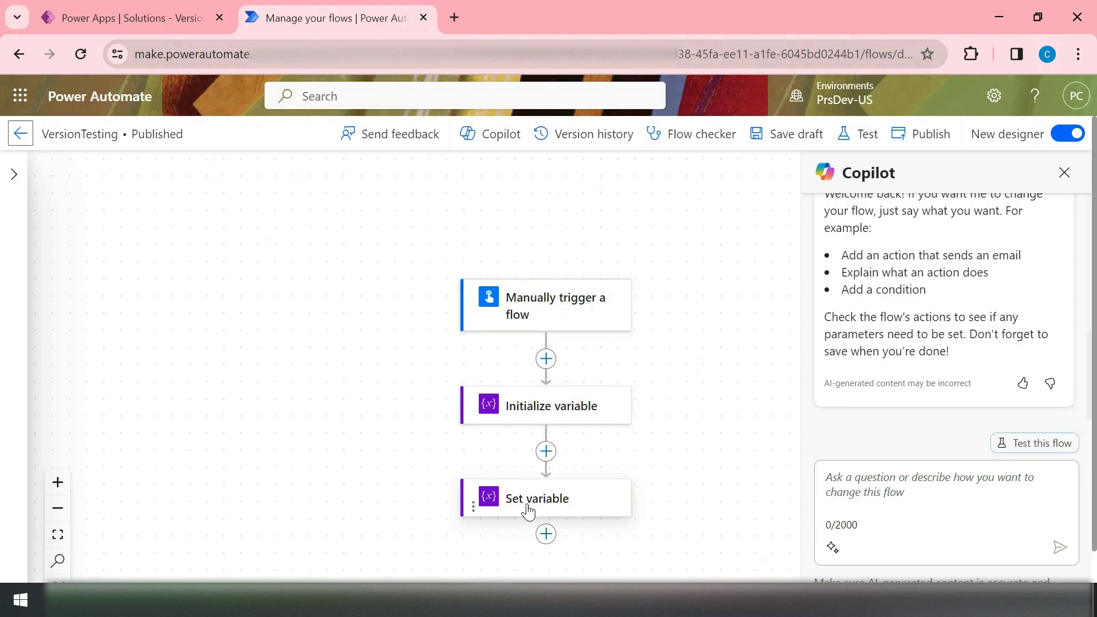
Add an Initialize variable action below Set variable by searching 'init'.
click(547, 535)
click(631, 535)
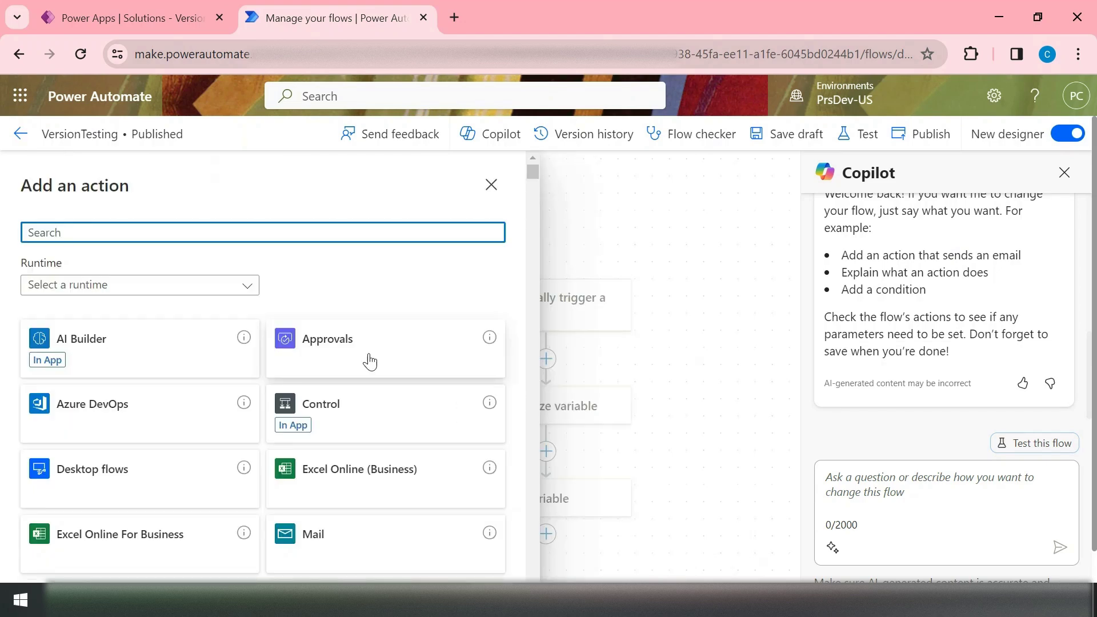
text(set)
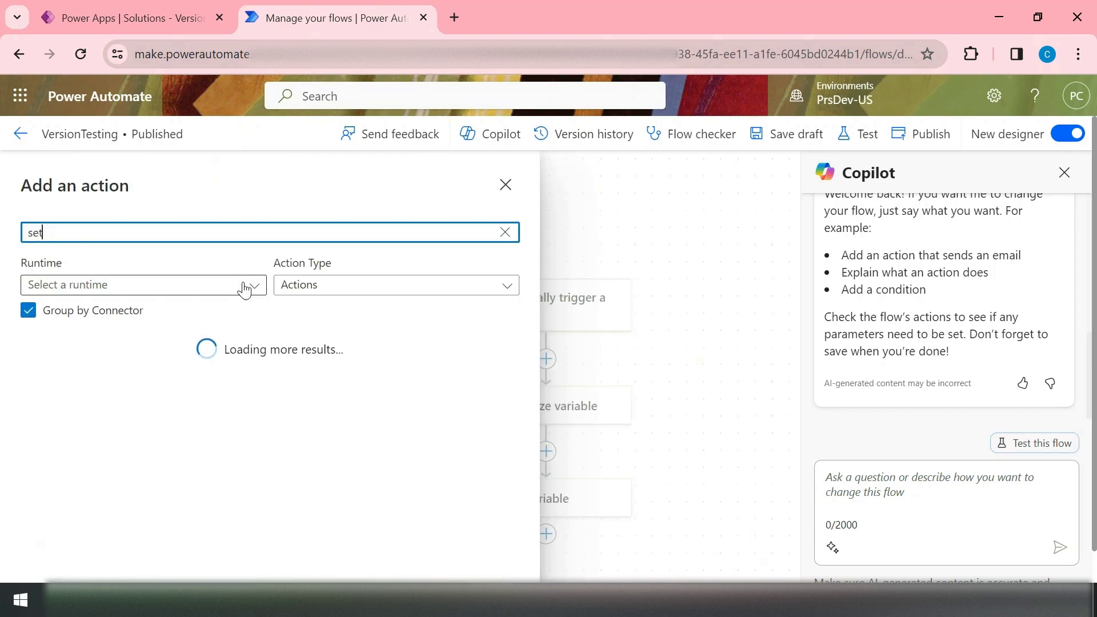
text( var)
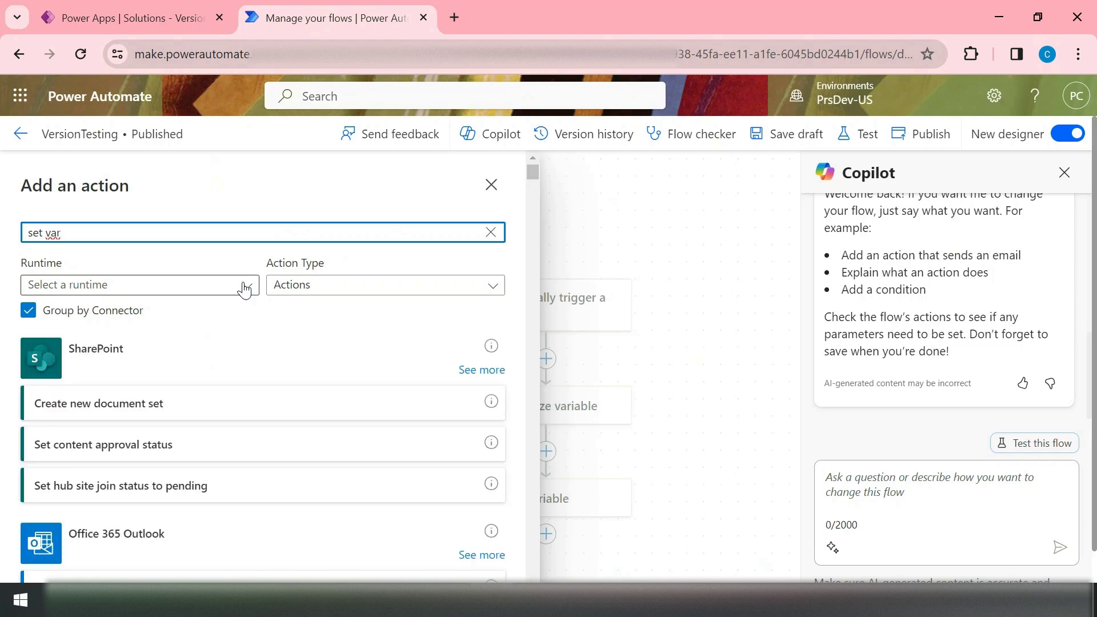
key(BackSpace)
key(BackSpace)
key(BackSpace)
key(BackSpace)
key(BackSpace)
key(BackSpace)
key(BackSpace)
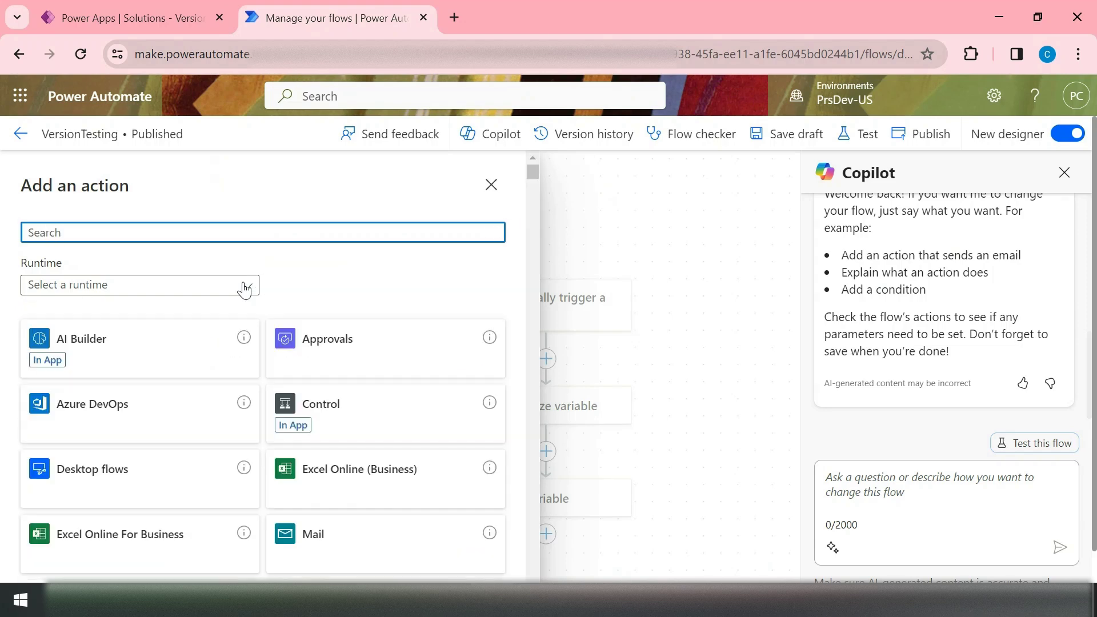
text(init)
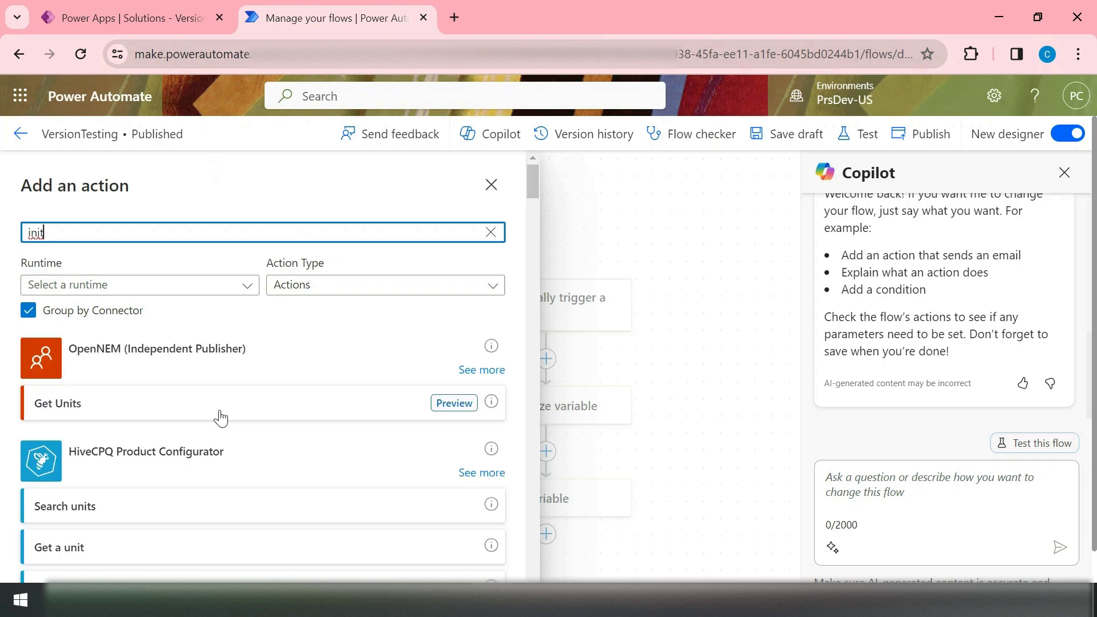
scroll(158, 494, down, 4)
scroll(158, 495, down, 3)
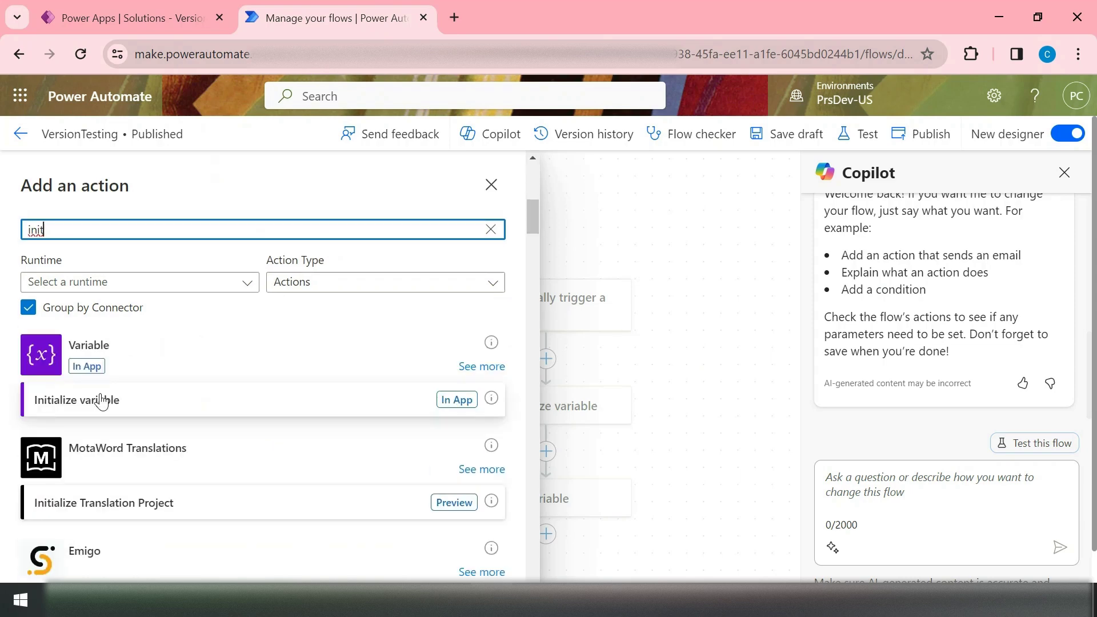
click(102, 401)
Name the new variable Var2, type String, with value 'Var 2 initial Value'.
click(201, 292)
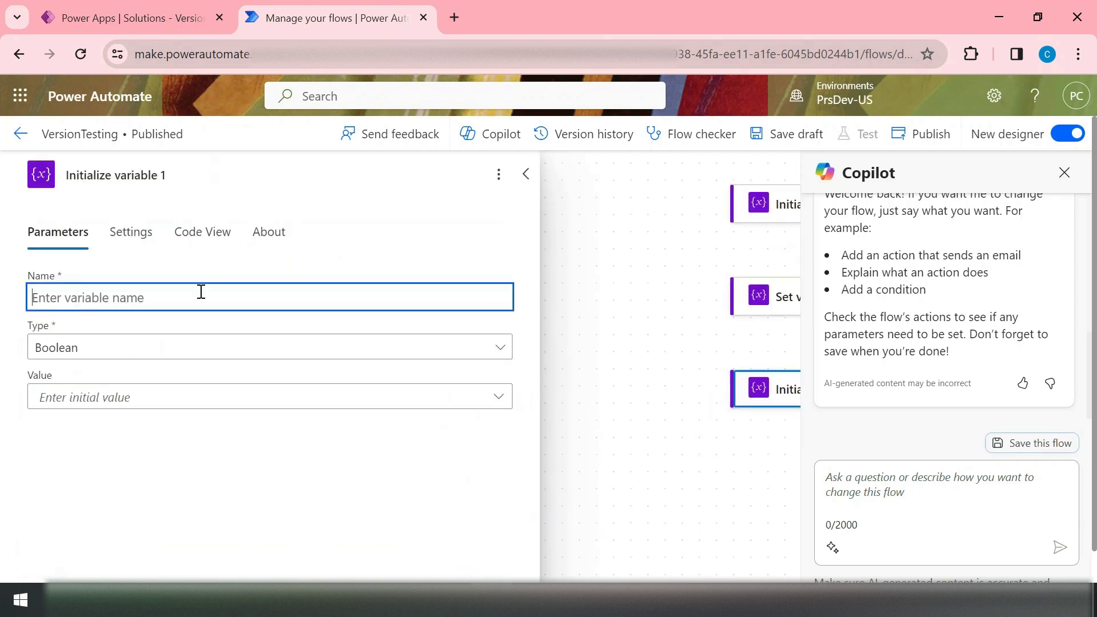
text(Var2)
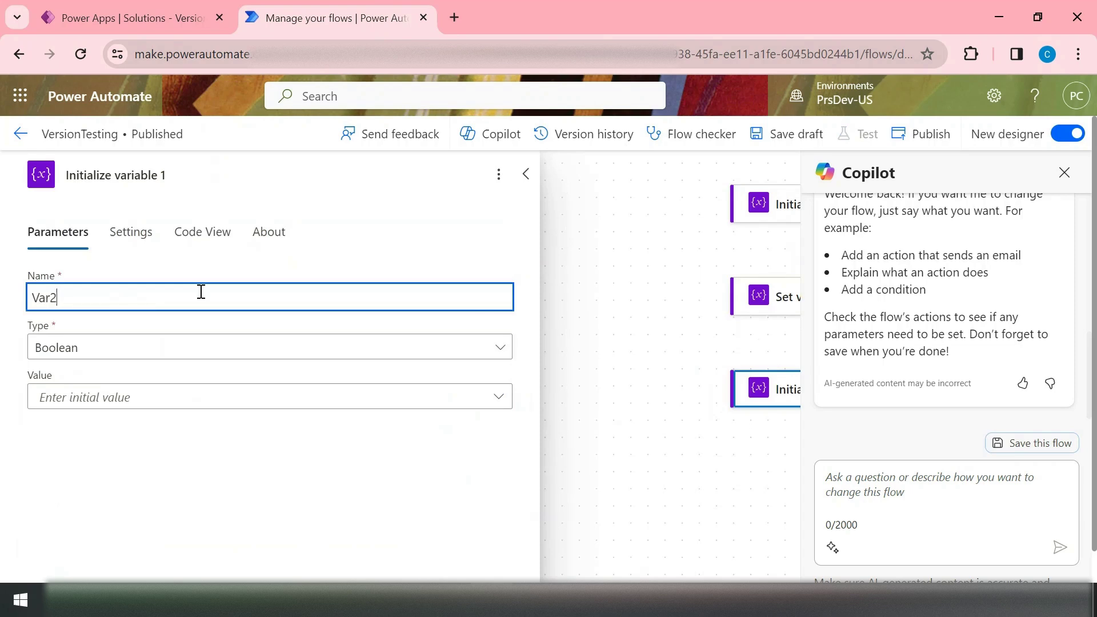
click(209, 344)
click(147, 467)
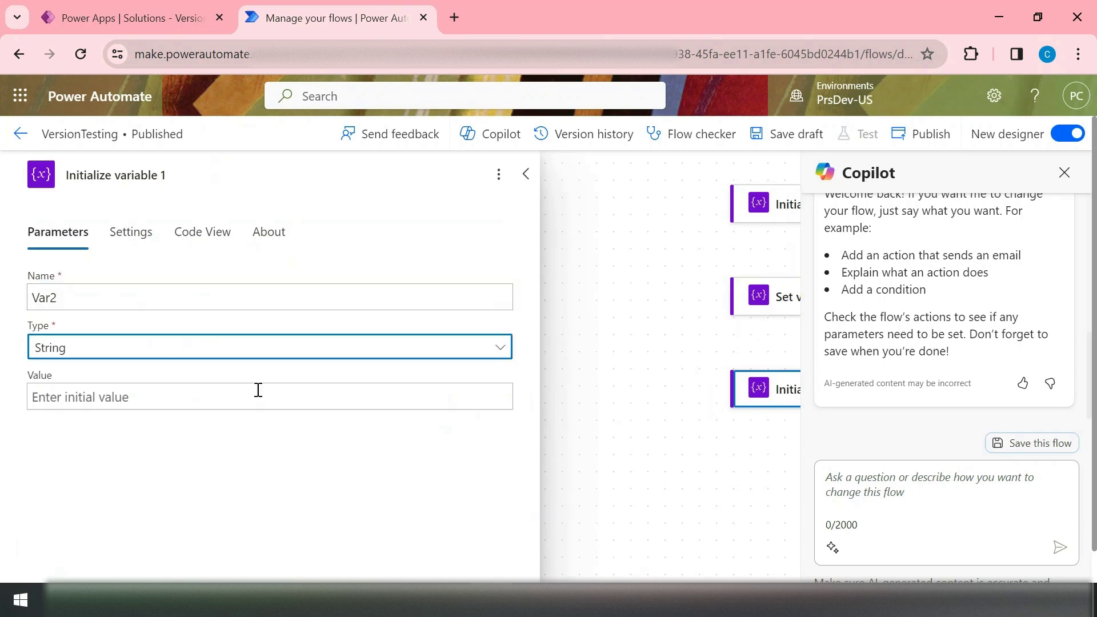
click(256, 397)
text(Var )
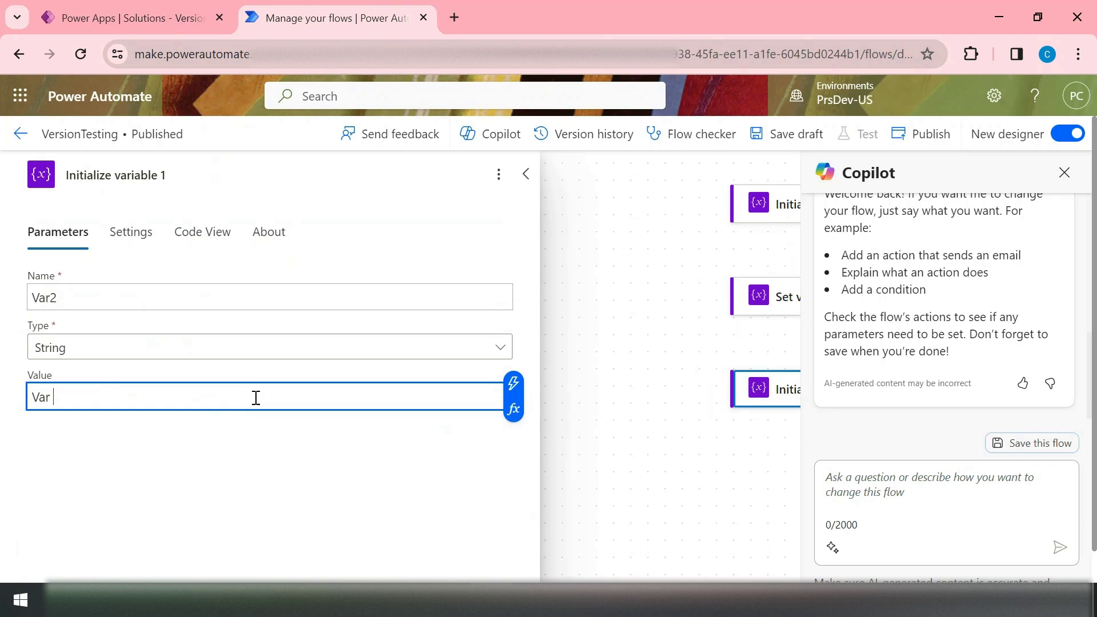
text(2 initial Value)
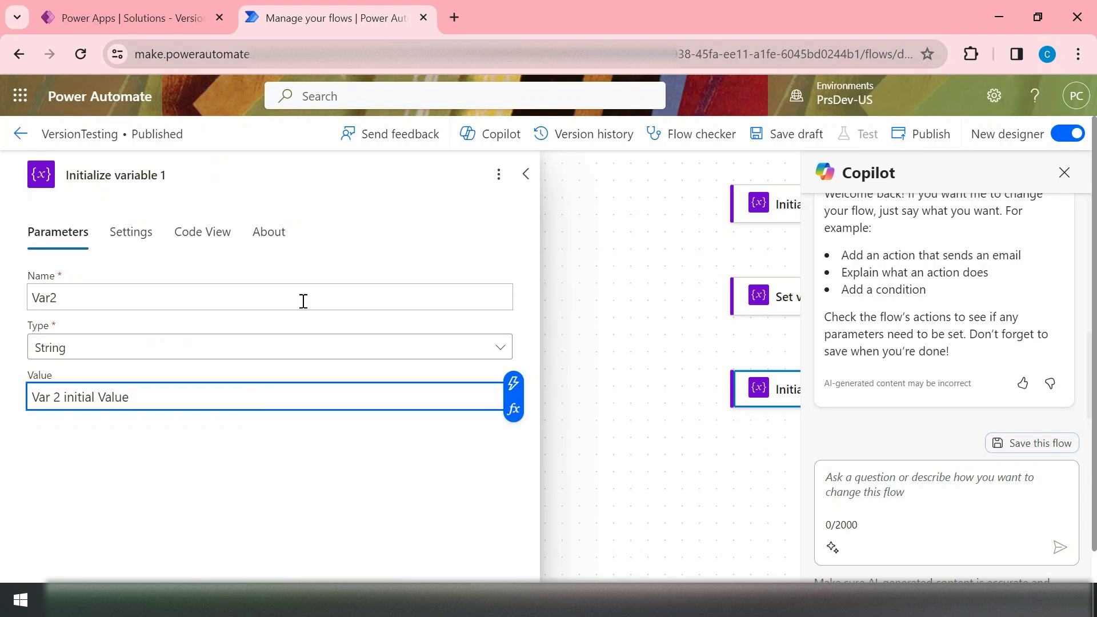
click(614, 257)
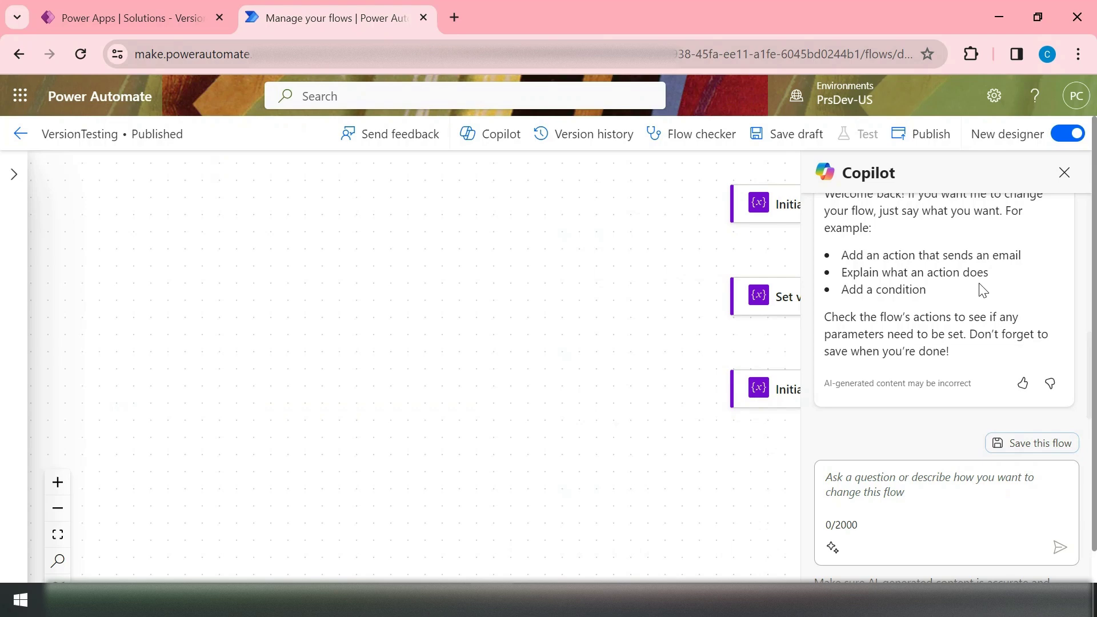
Close the Copilot pane, save VersionTesting with the Var2 step as a draft, then publish.
click(1064, 173)
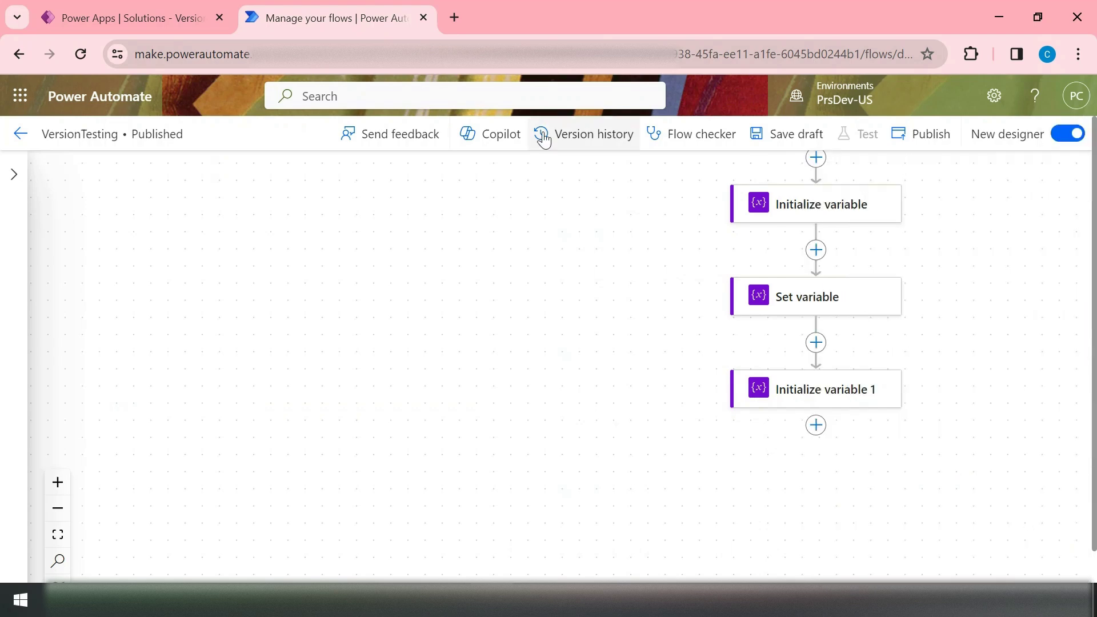
click(794, 144)
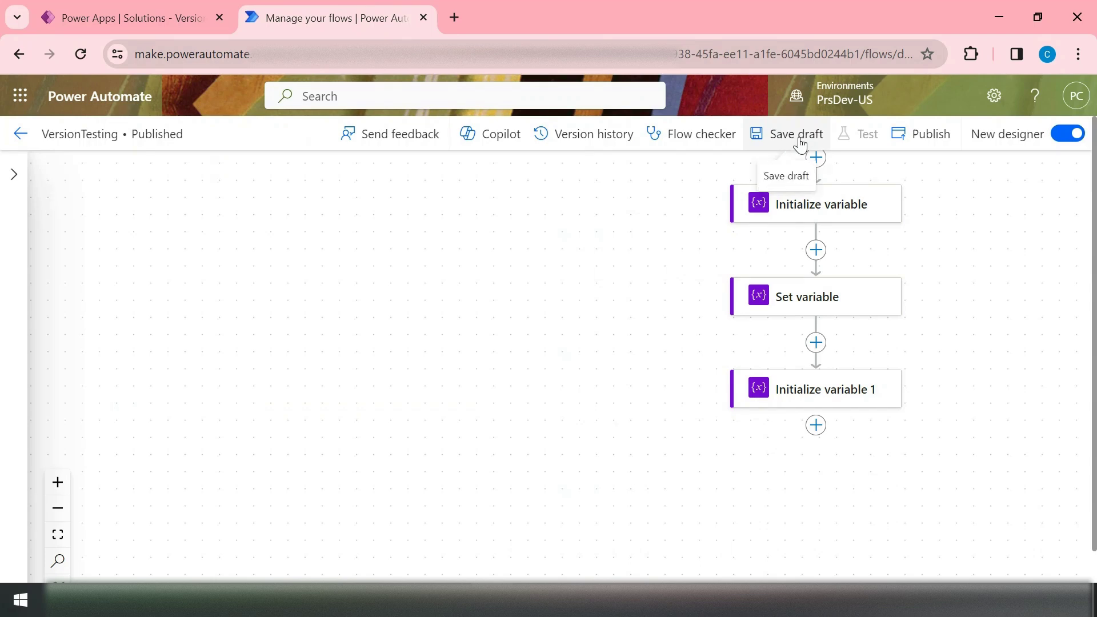
click(800, 144)
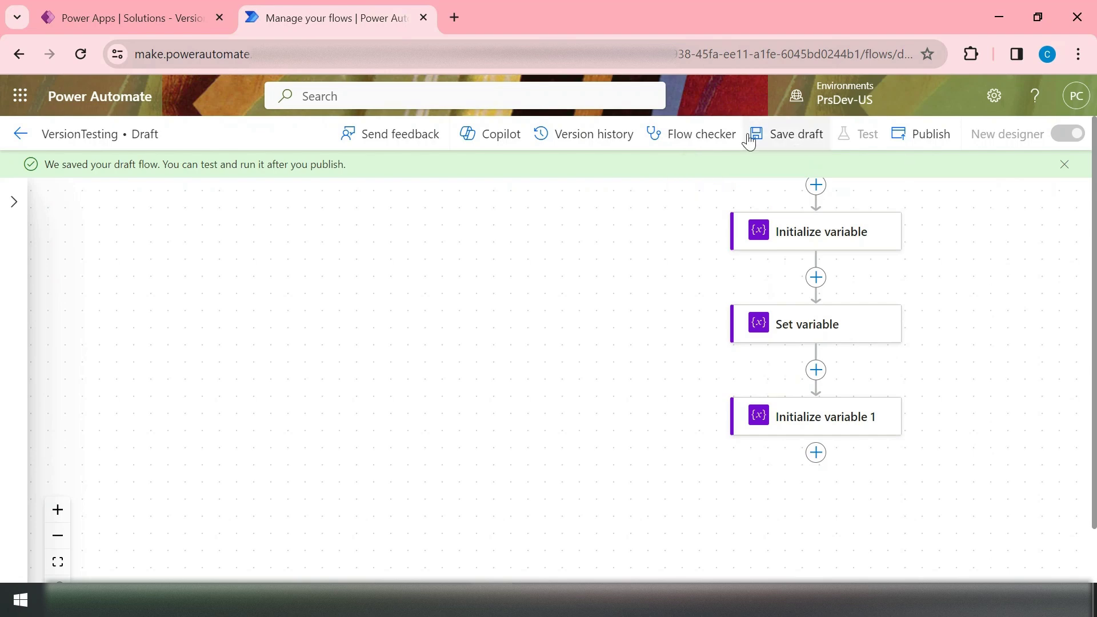
click(924, 146)
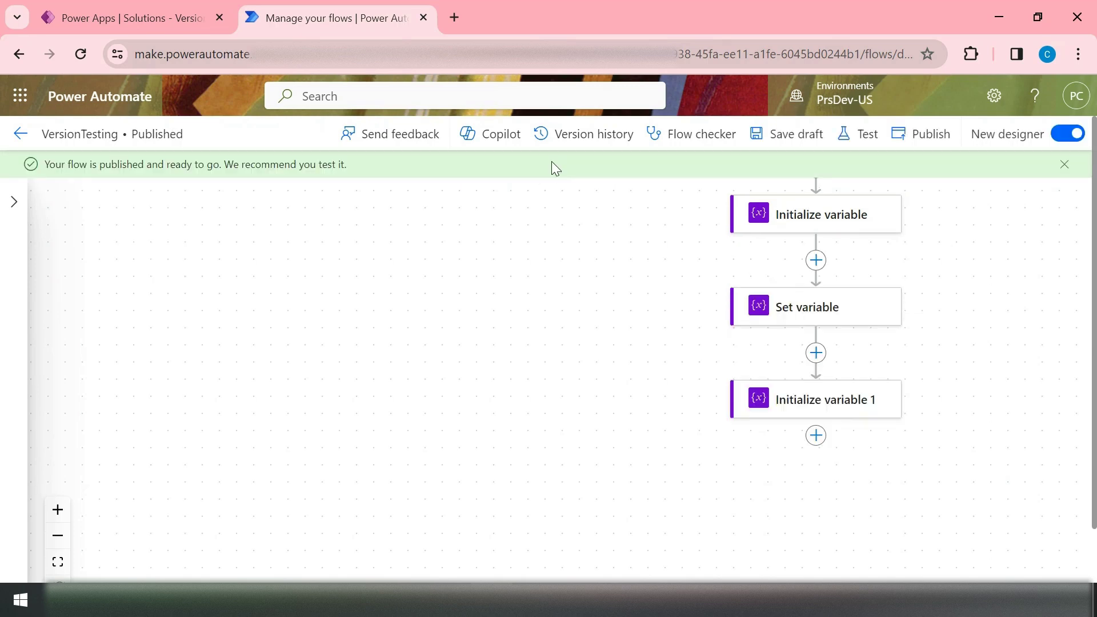
click(586, 137)
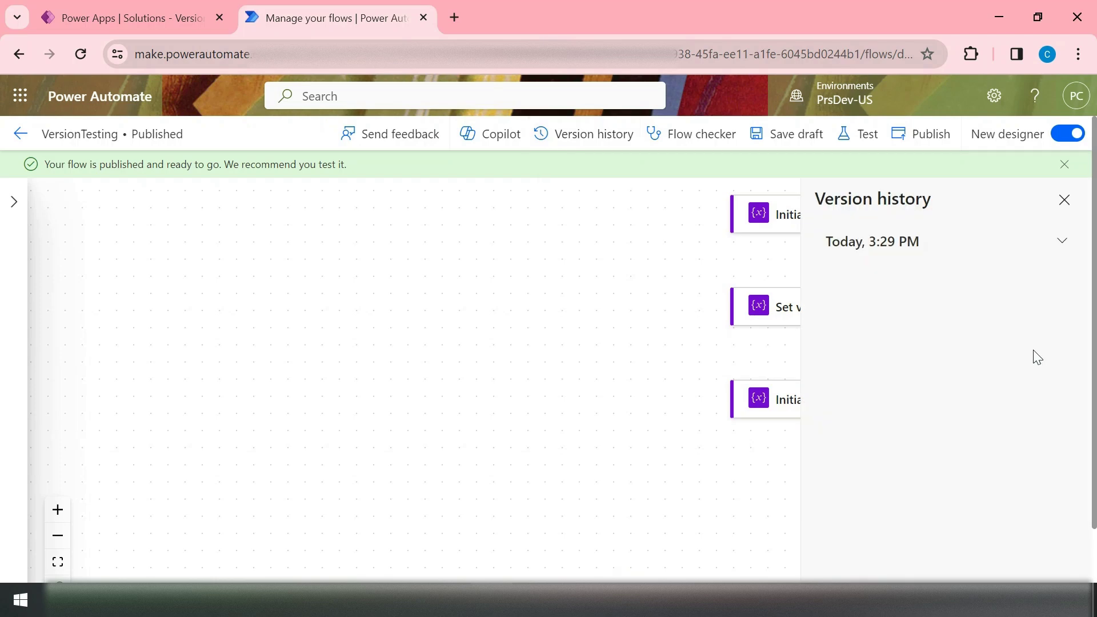
click(1021, 251)
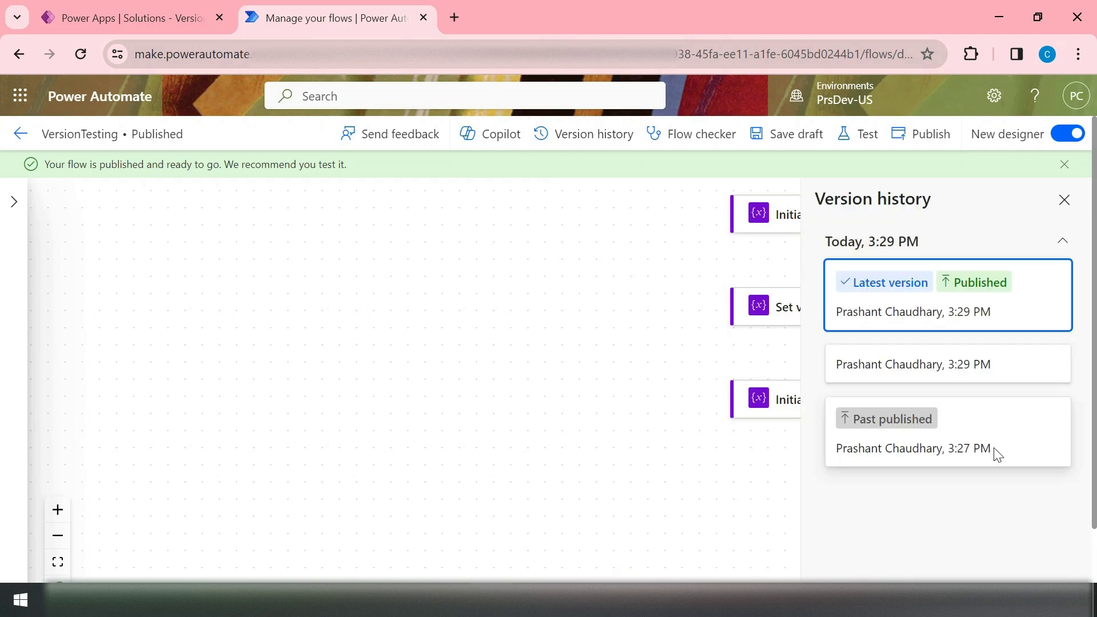
drag(997, 454, 856, 453)
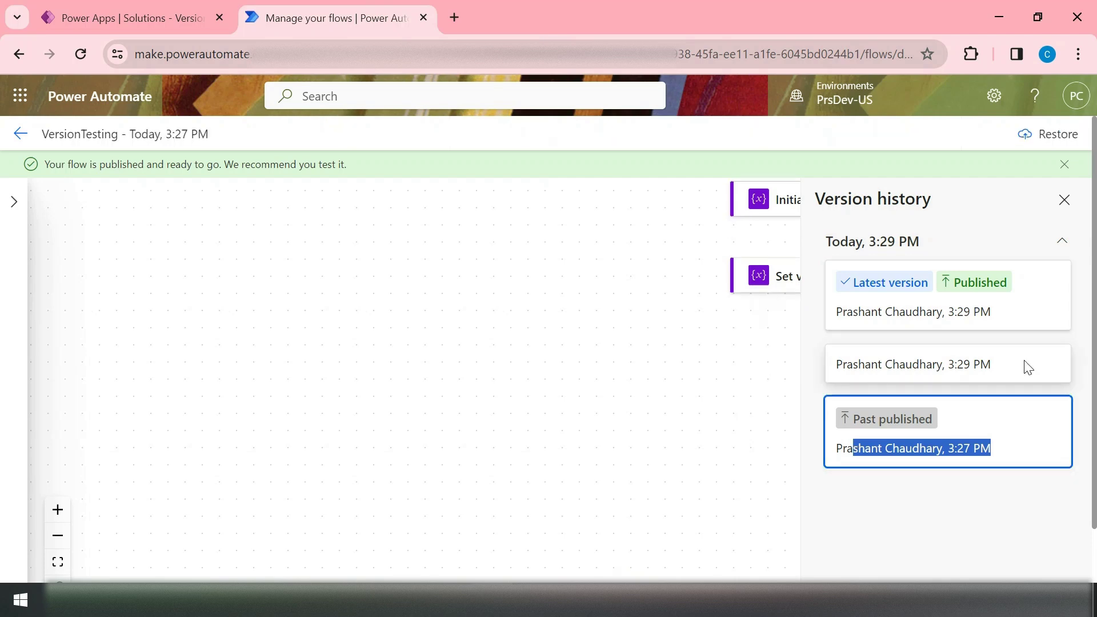
click(837, 365)
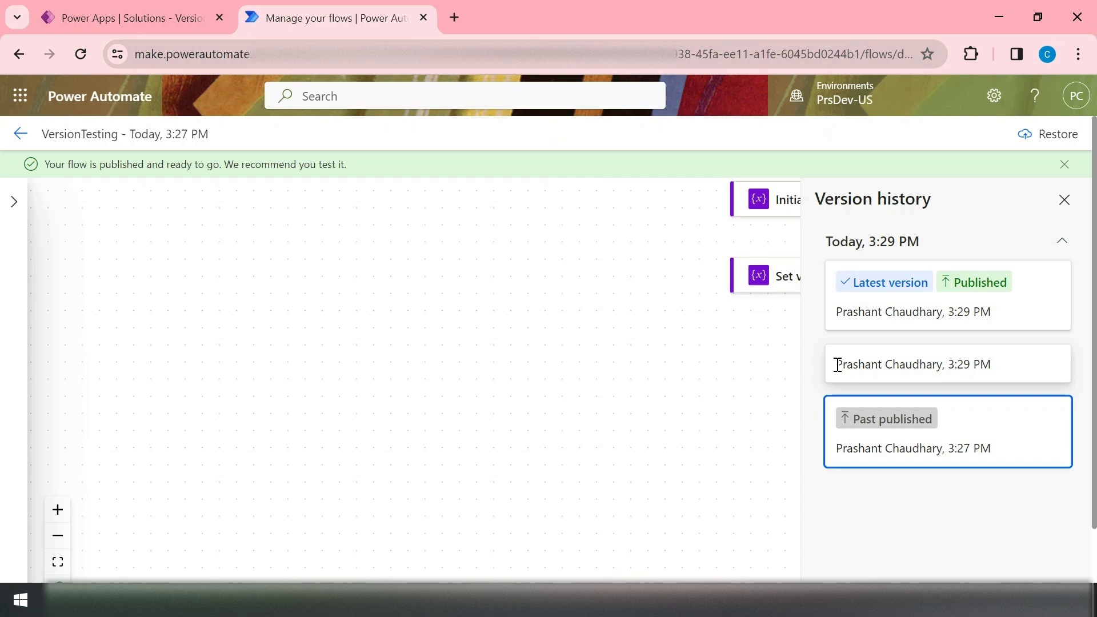
drag(838, 365, 988, 361)
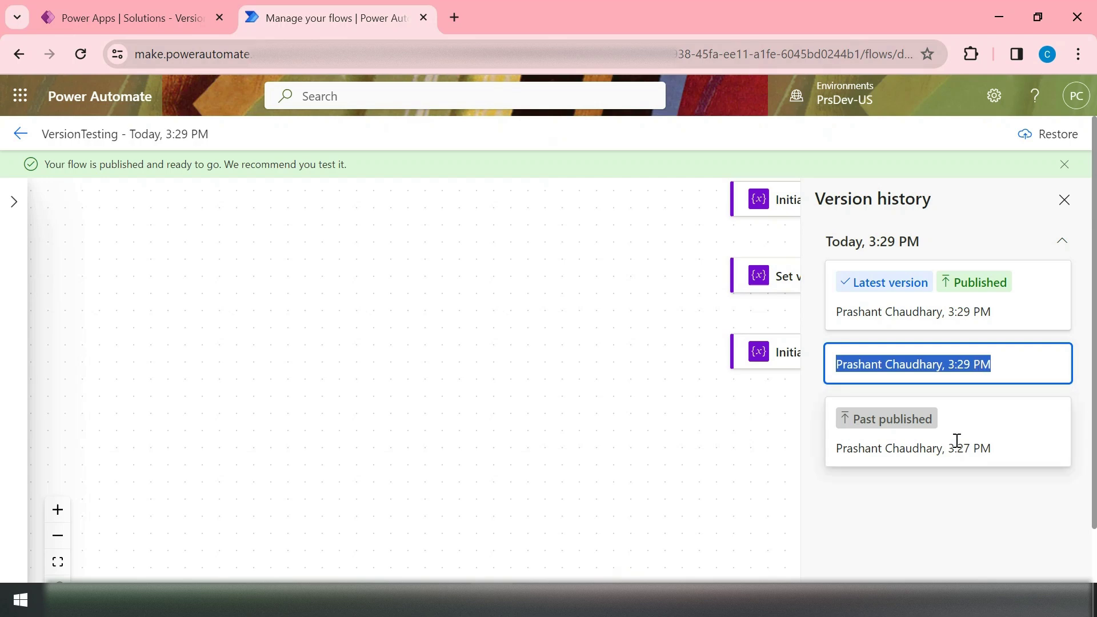
click(996, 454)
drag(996, 455, 817, 451)
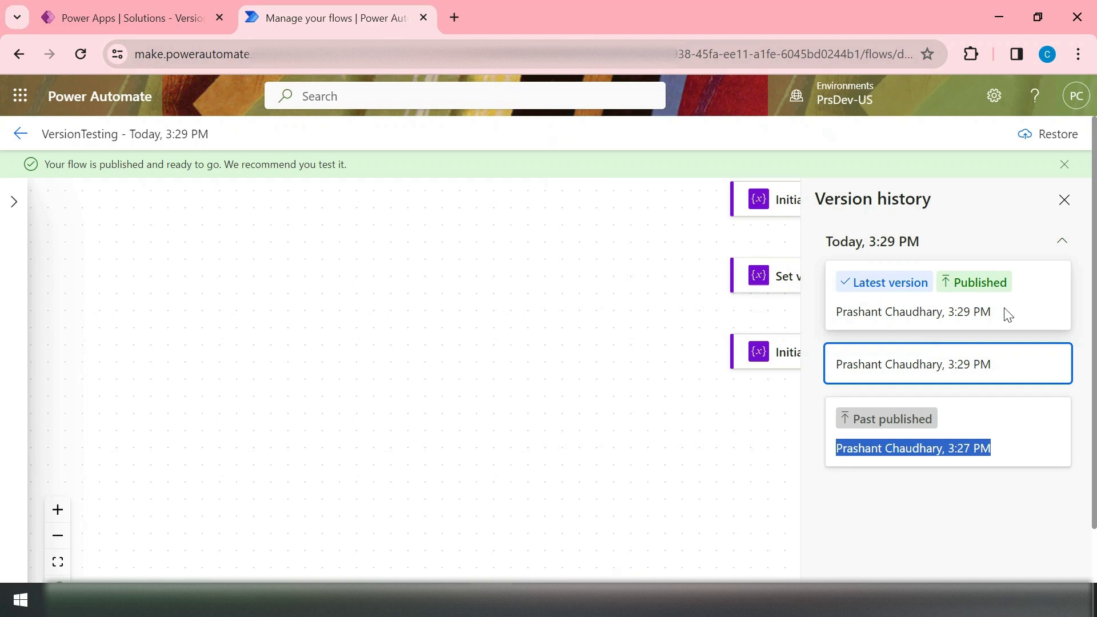
drag(1008, 314, 848, 303)
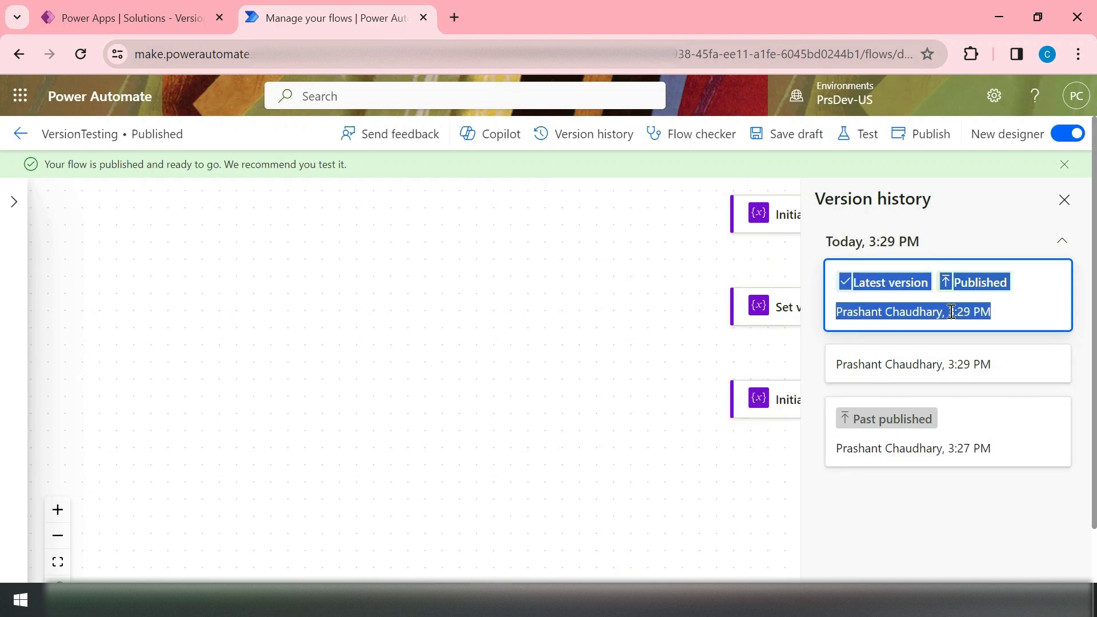
click(990, 318)
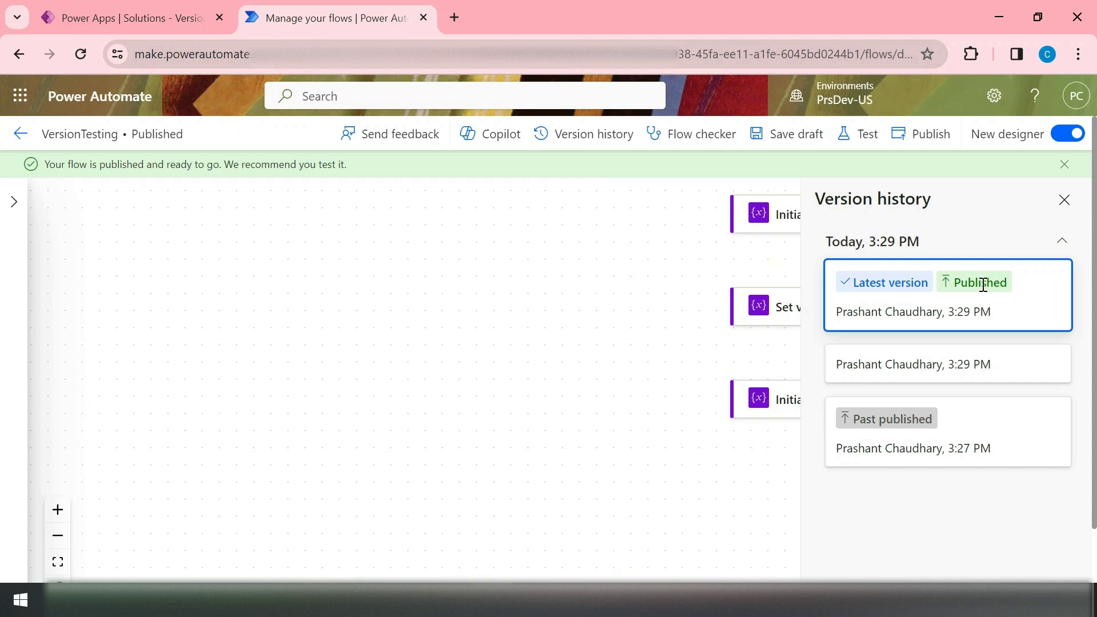
drag(1000, 319, 811, 310)
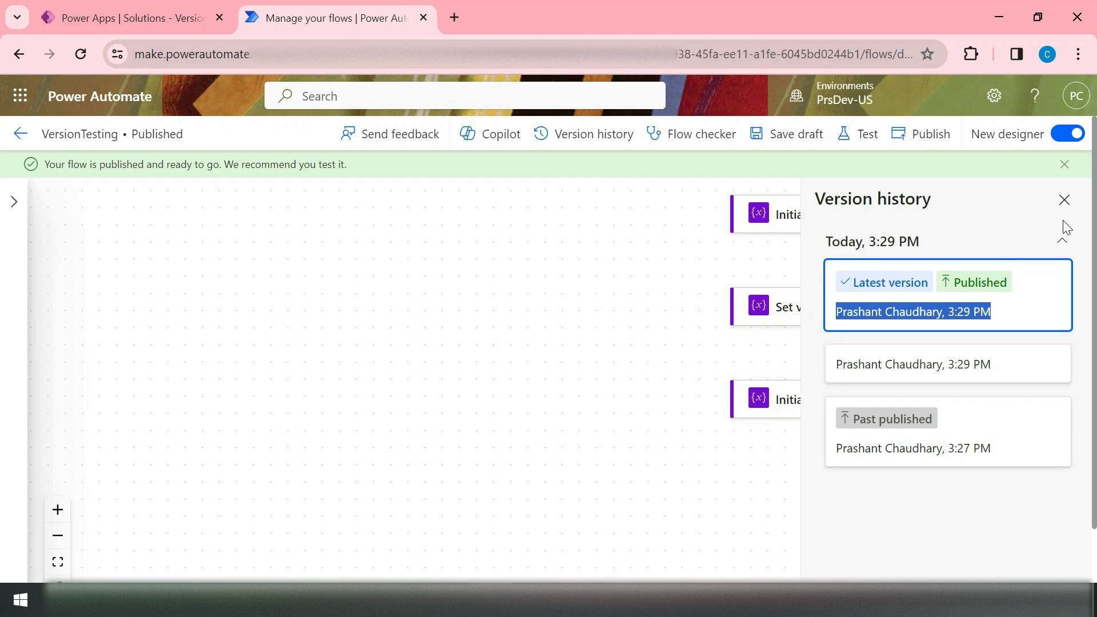
click(1063, 200)
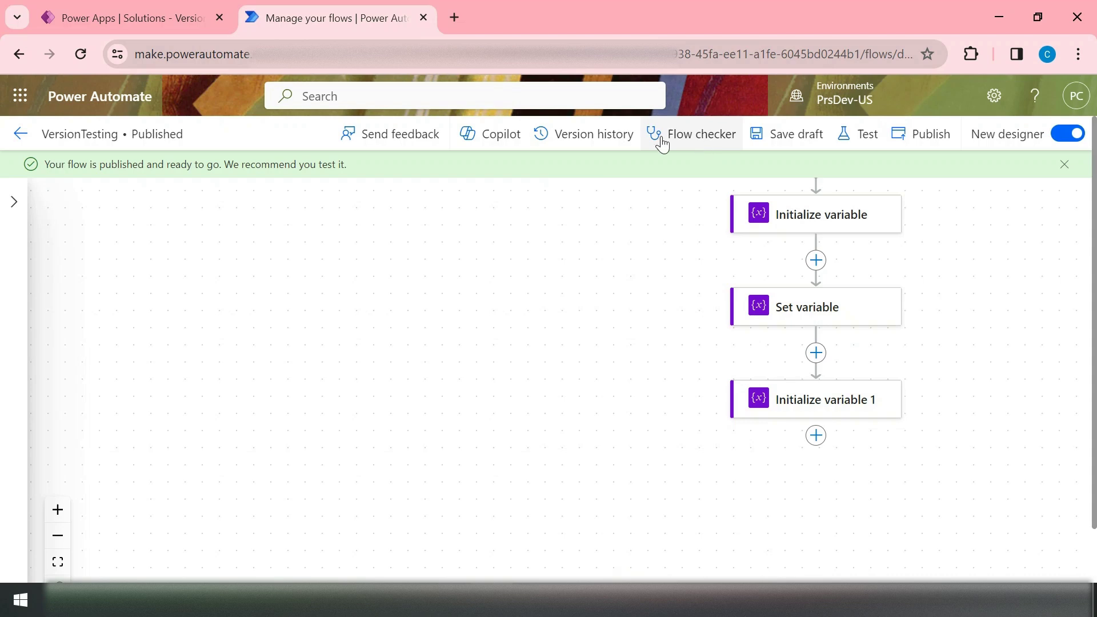
Test VersionTesting automatically with the recently used trigger.
click(859, 134)
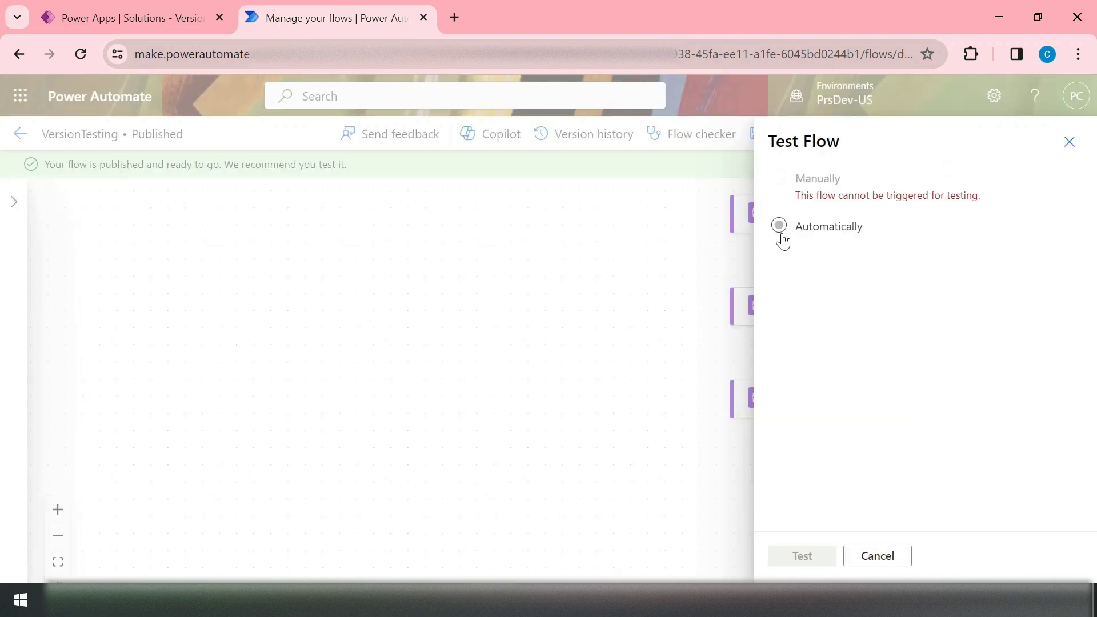
click(779, 225)
click(810, 253)
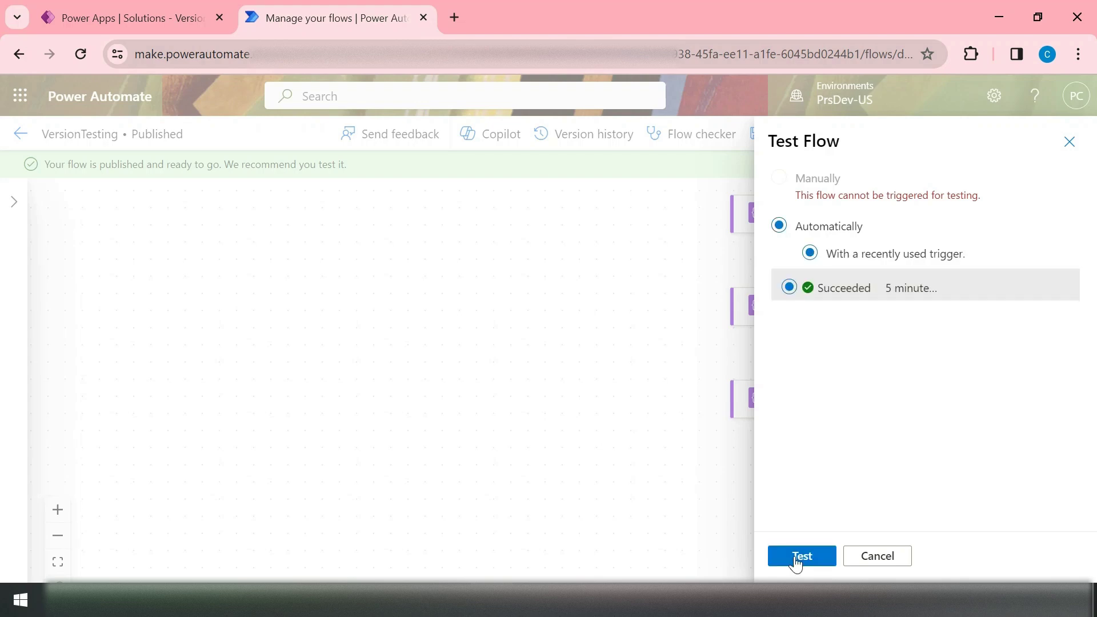
click(824, 563)
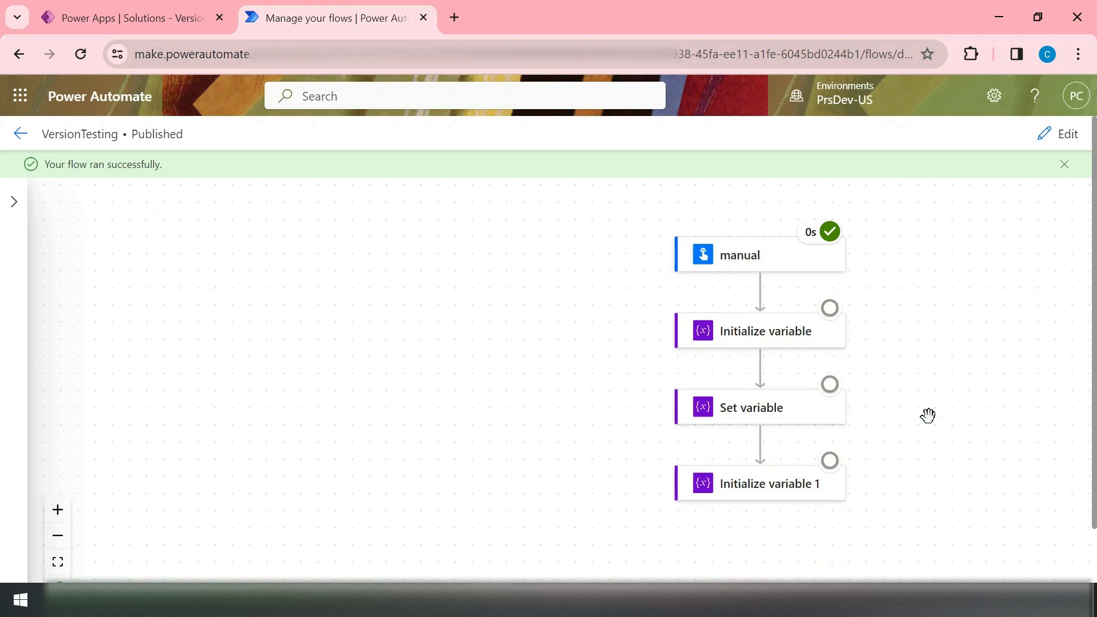
Inspect the Initialize variable step's run details in the test-run diagram.
scroll(886, 437, down, 3)
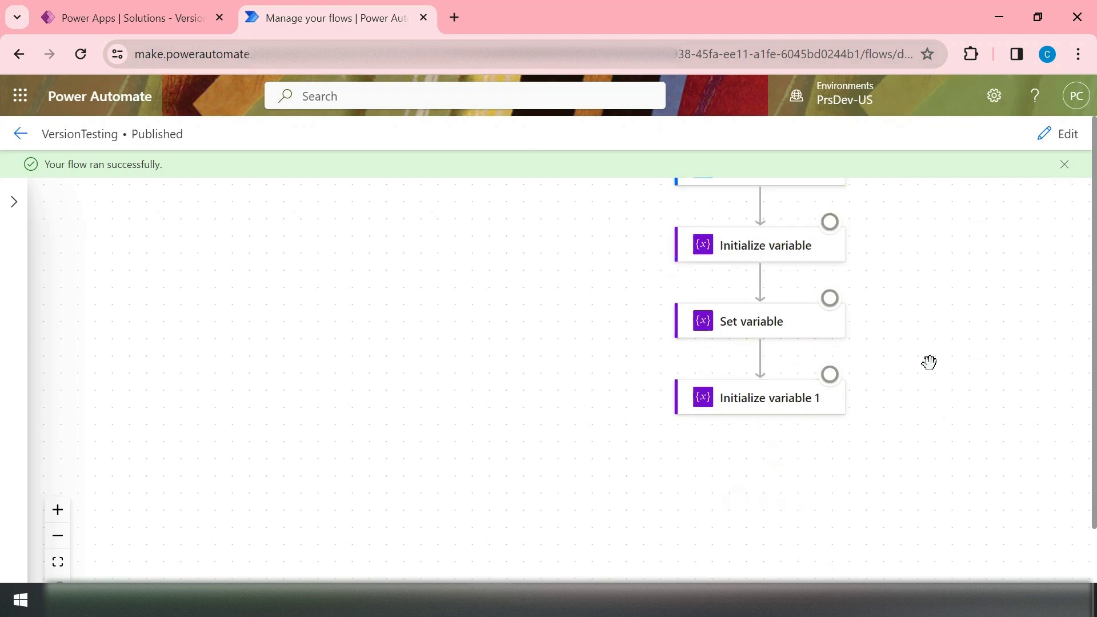
scroll(930, 362, up, 3)
drag(783, 379, 659, 419)
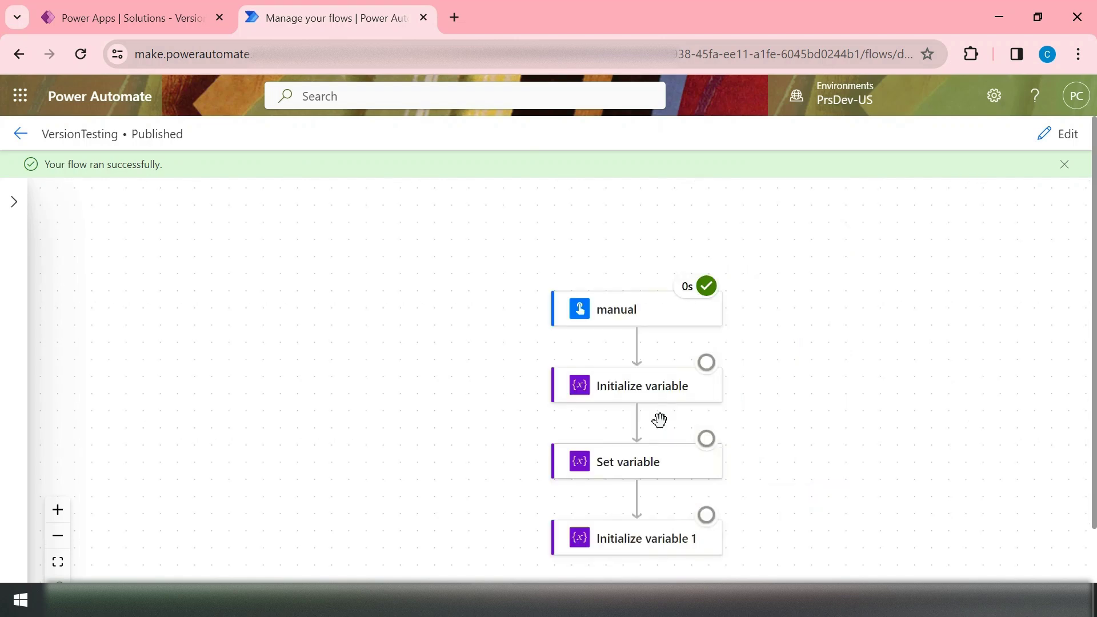
click(631, 393)
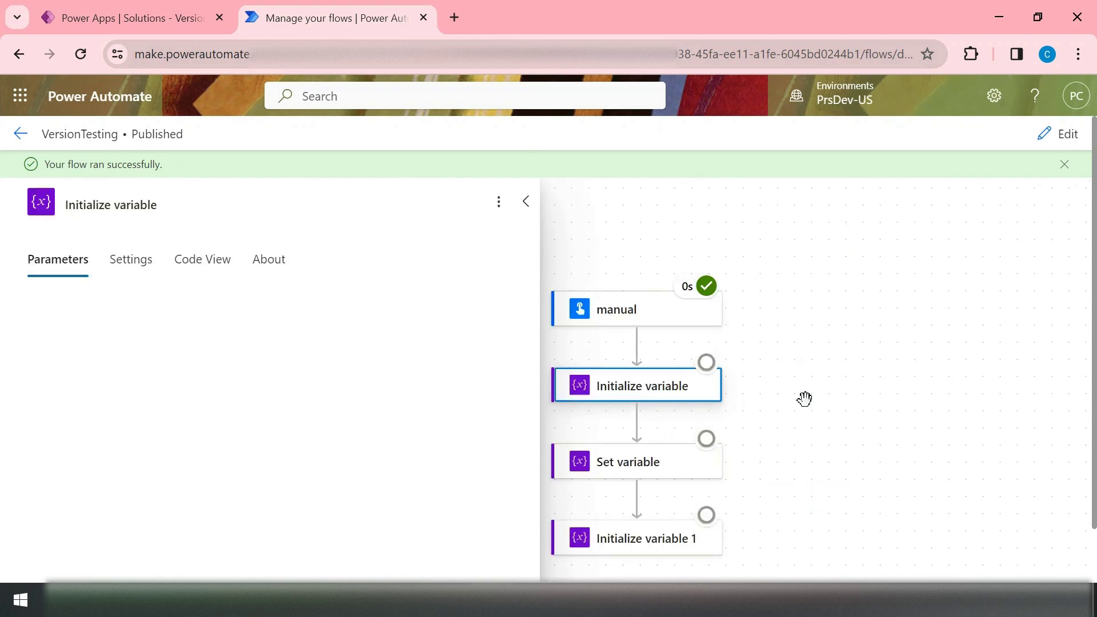
scroll(767, 369, down, 2)
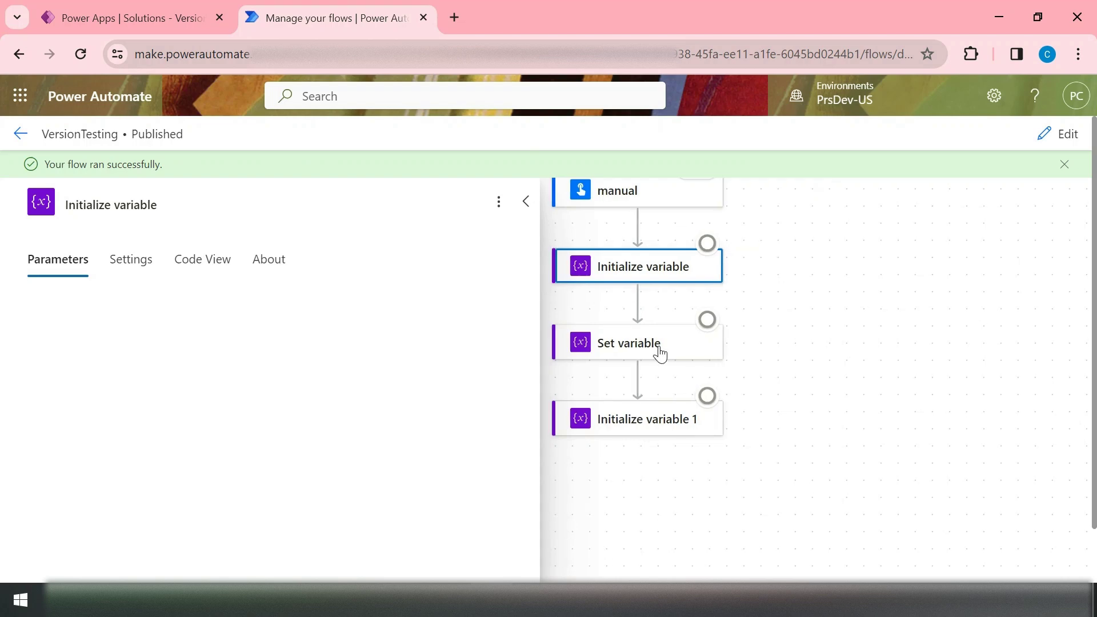
scroll(669, 310, up, 3)
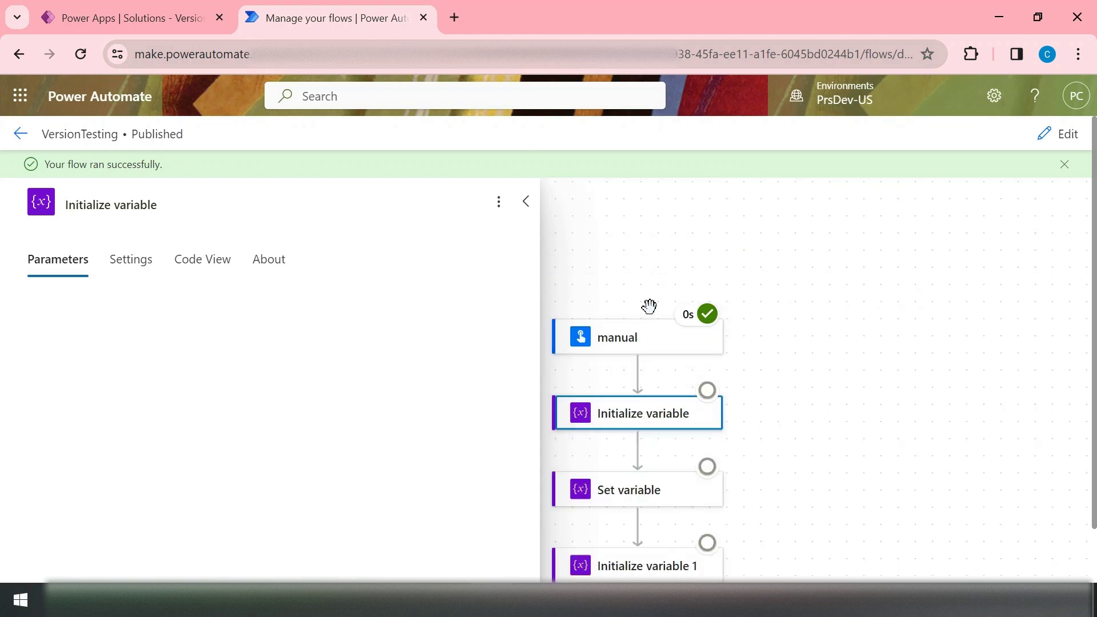
scroll(827, 360, down, 2)
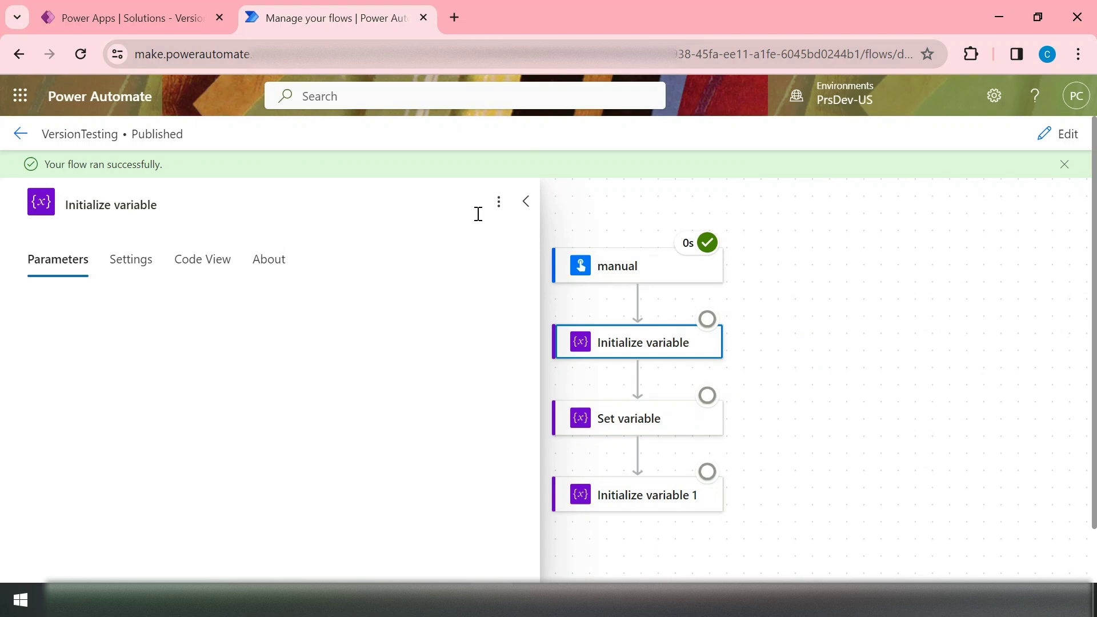
click(526, 201)
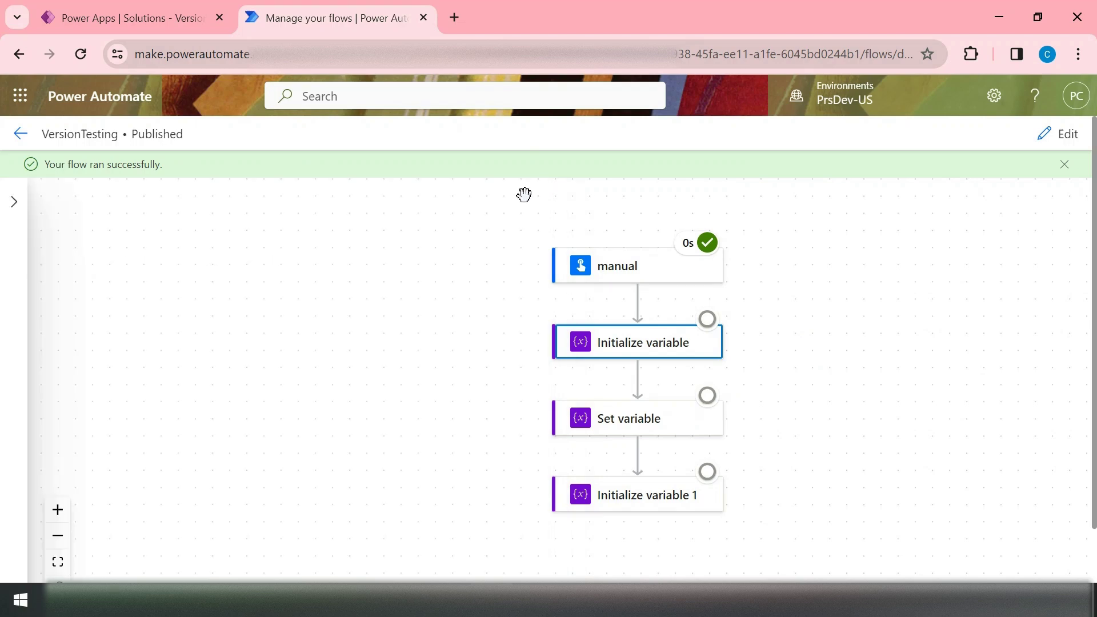
Select Initialize variable 1, find Delete disabled, and reload the page into the designer.
click(626, 497)
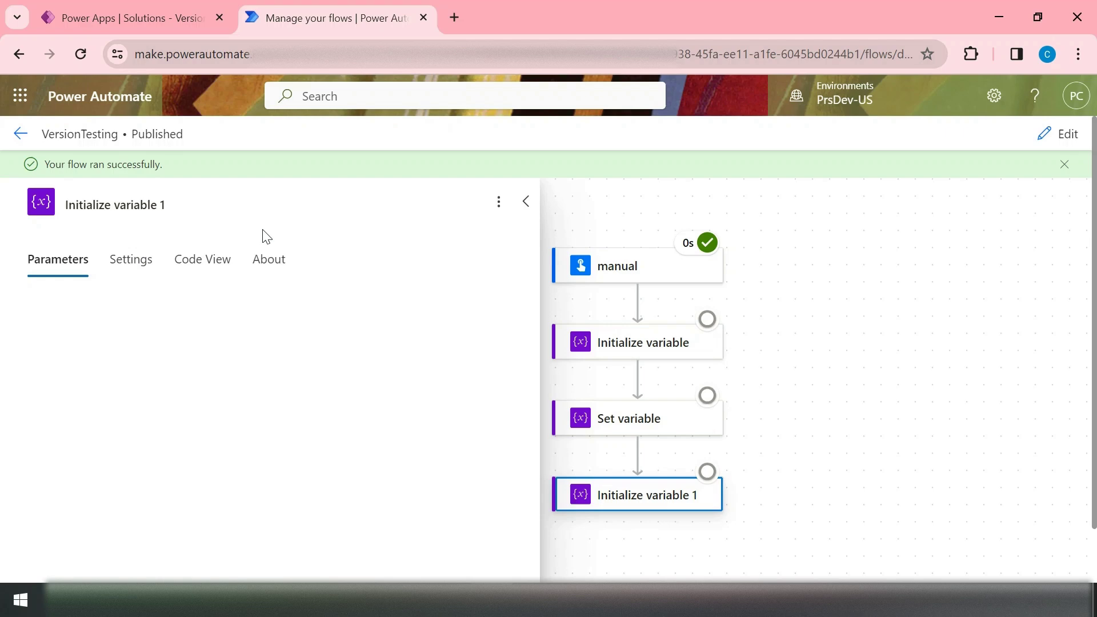
click(498, 202)
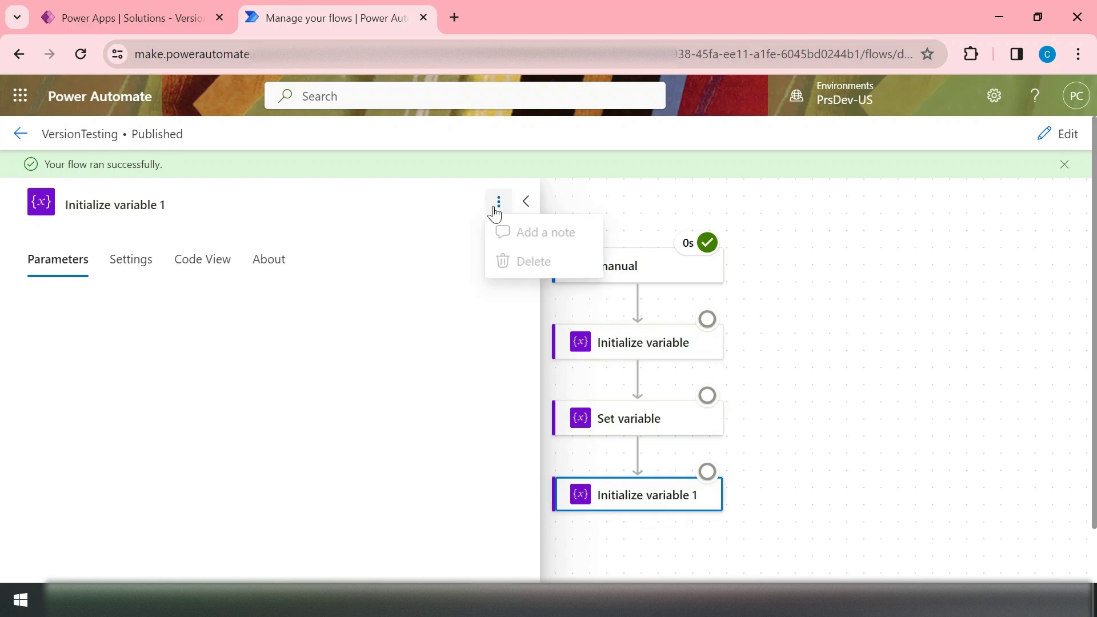
click(80, 56)
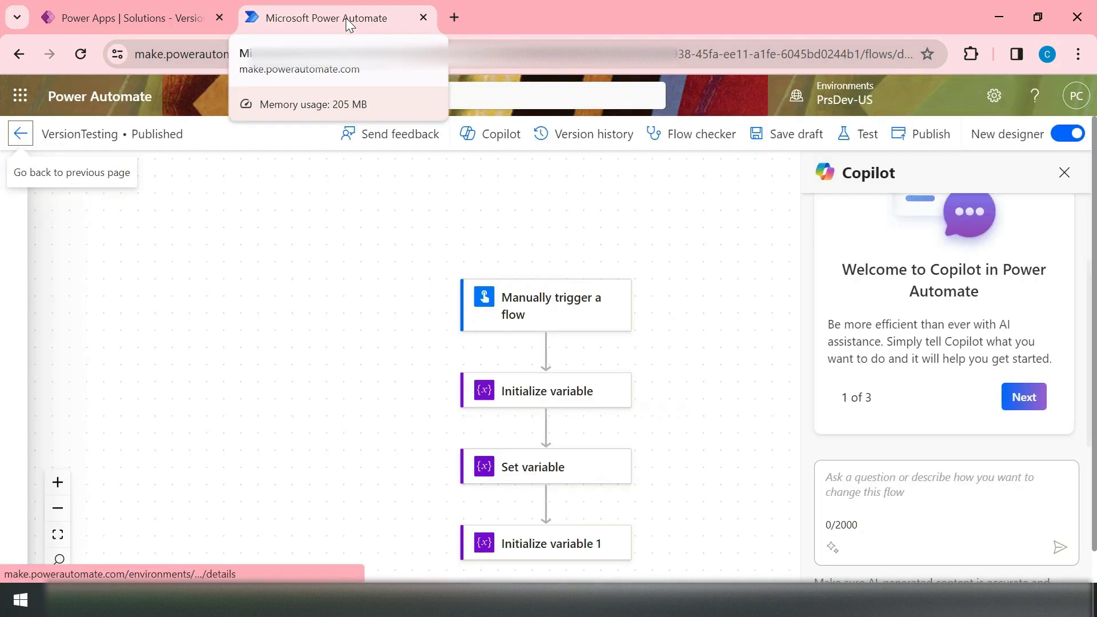
Delete the Var2 Initialize variable 1 step, save the draft, and return to VersionTesting's details.
scroll(764, 350, down, 3)
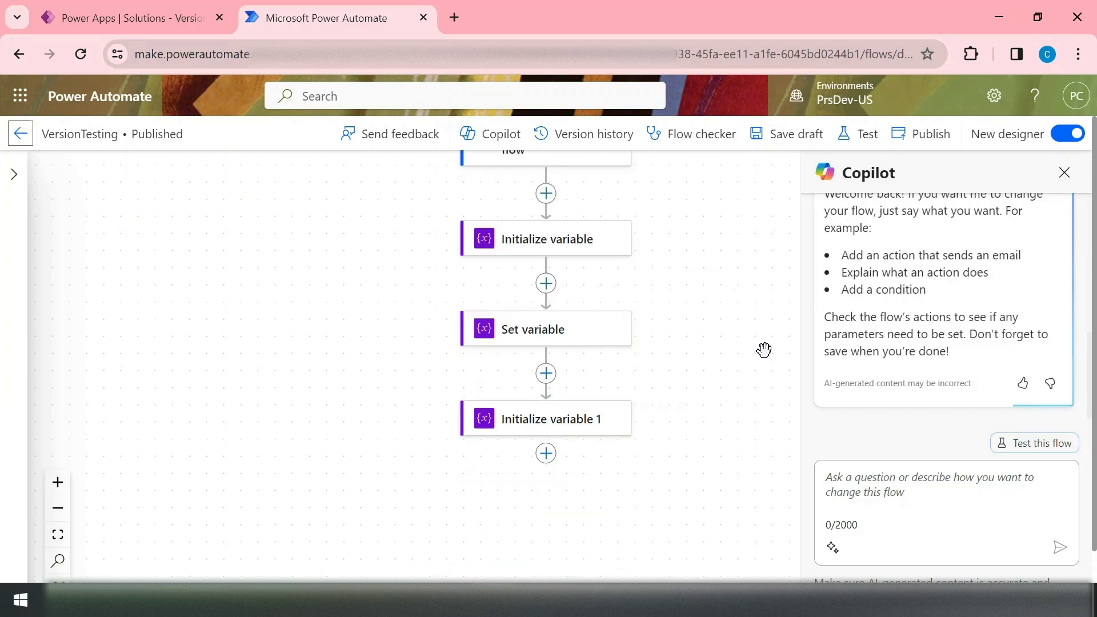
click(572, 427)
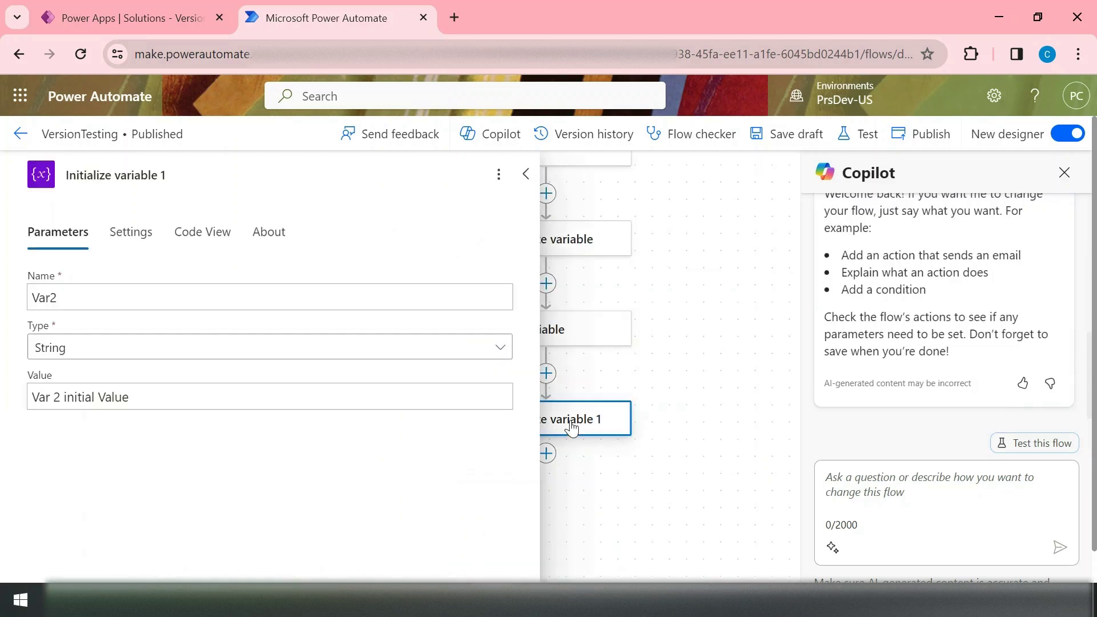
click(498, 175)
click(528, 234)
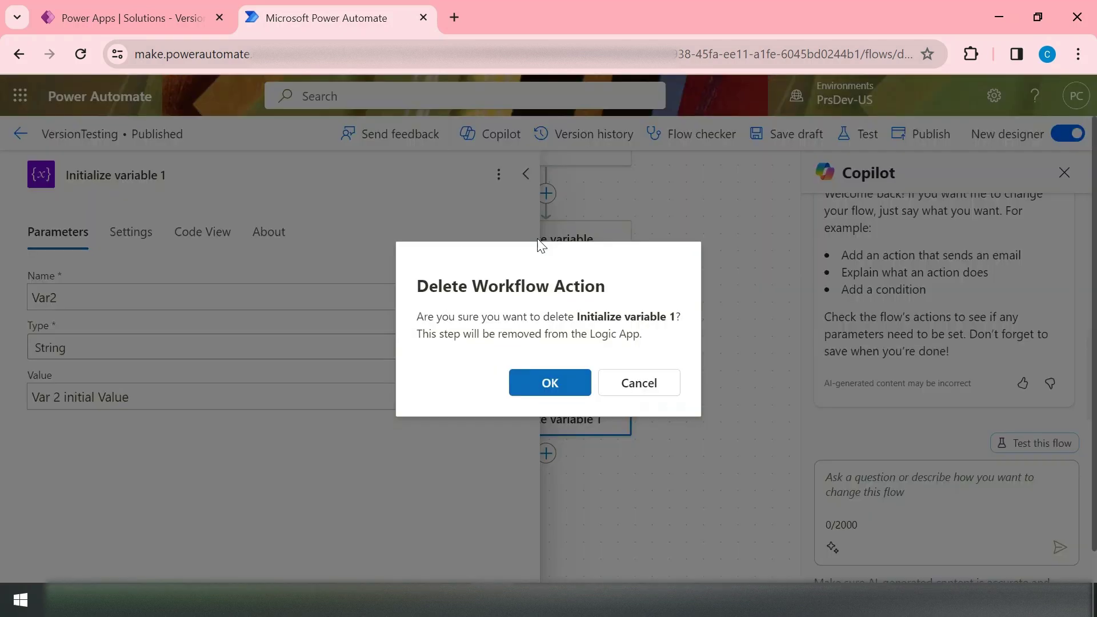
click(548, 382)
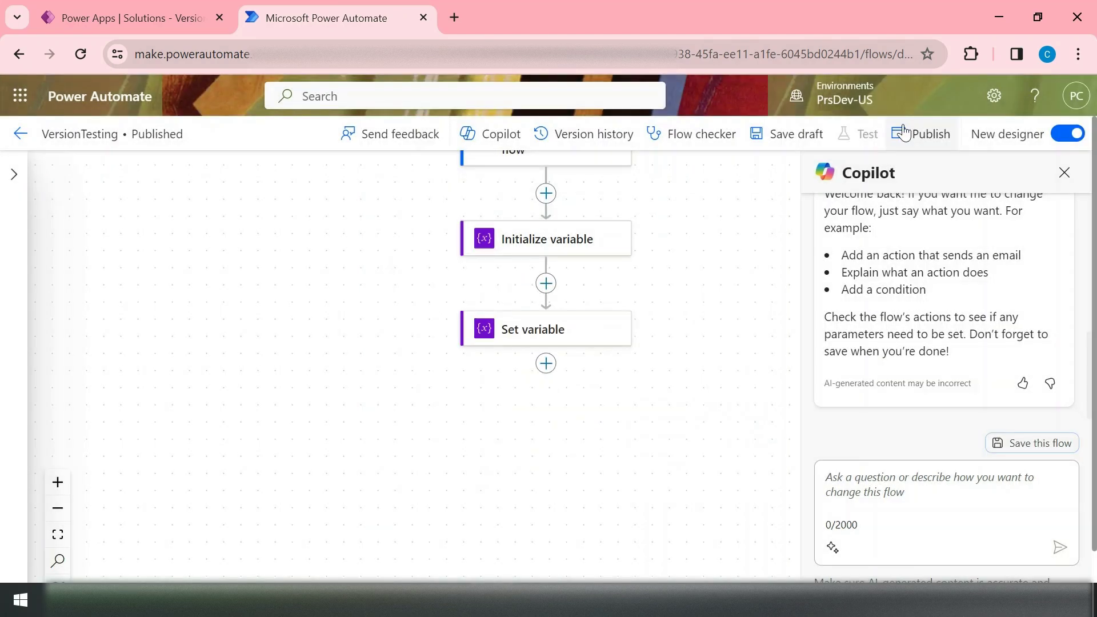
click(793, 142)
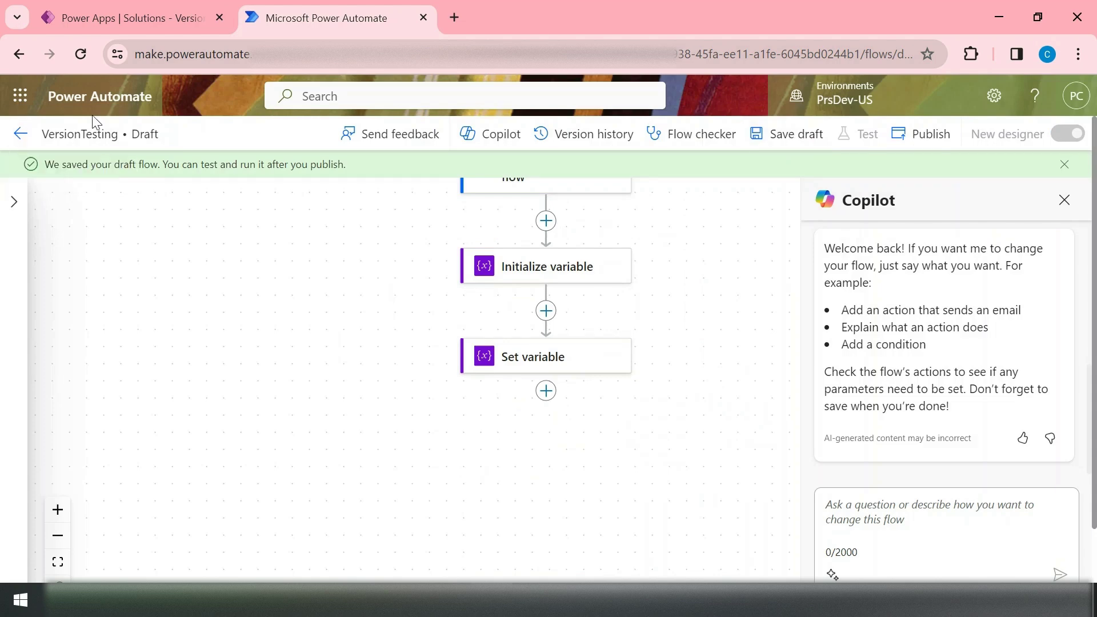
click(20, 135)
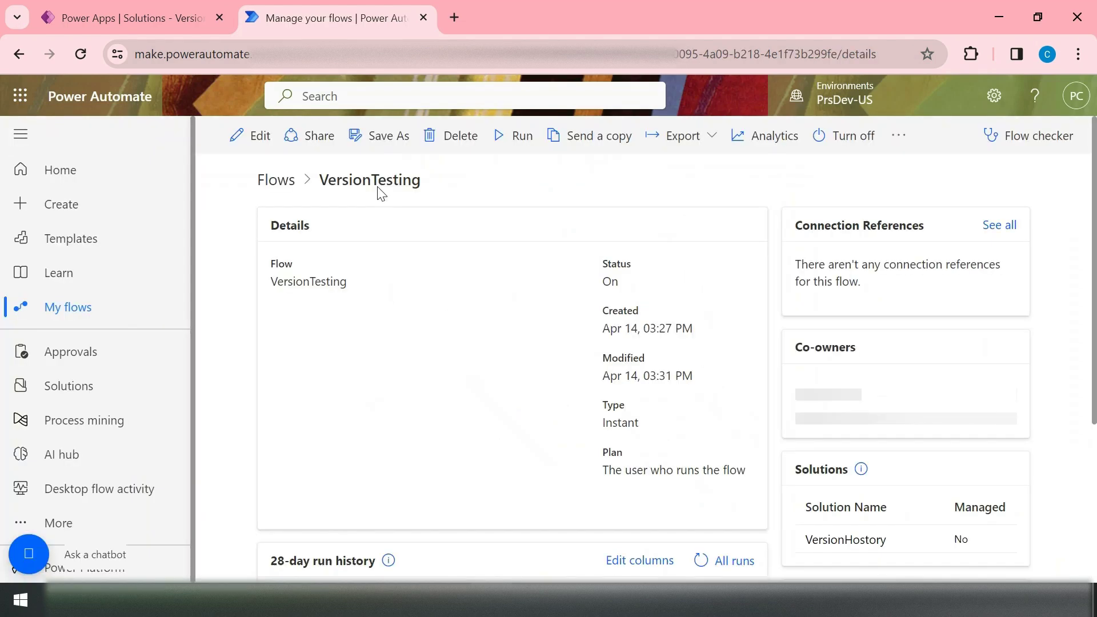
Reopen the VersionTesting draft with Edit from the details page.
click(251, 143)
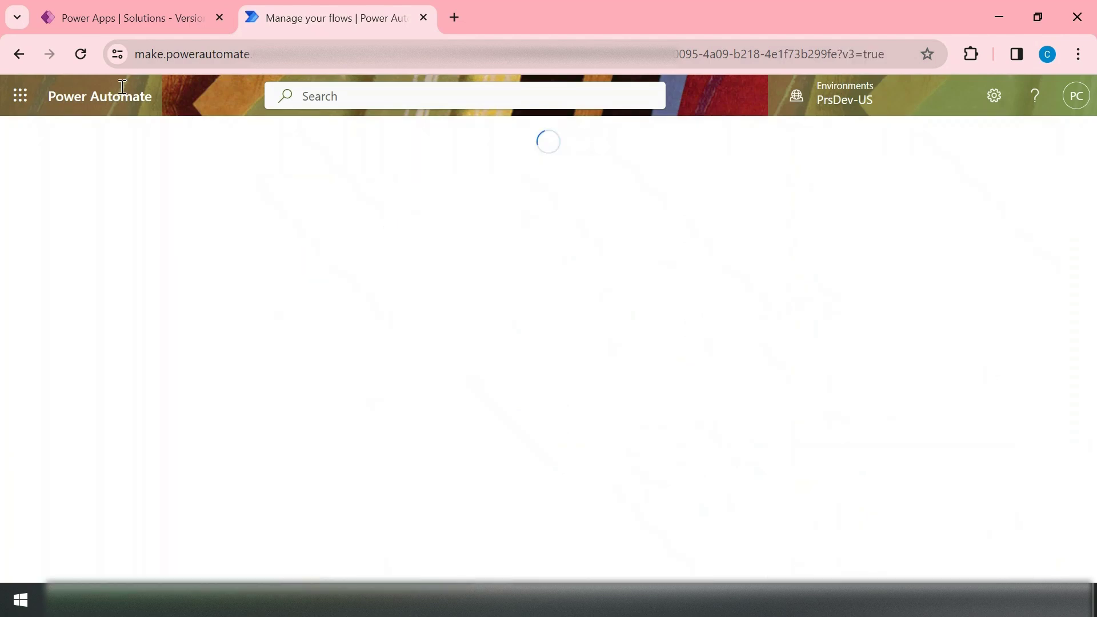
key(alt+Left)
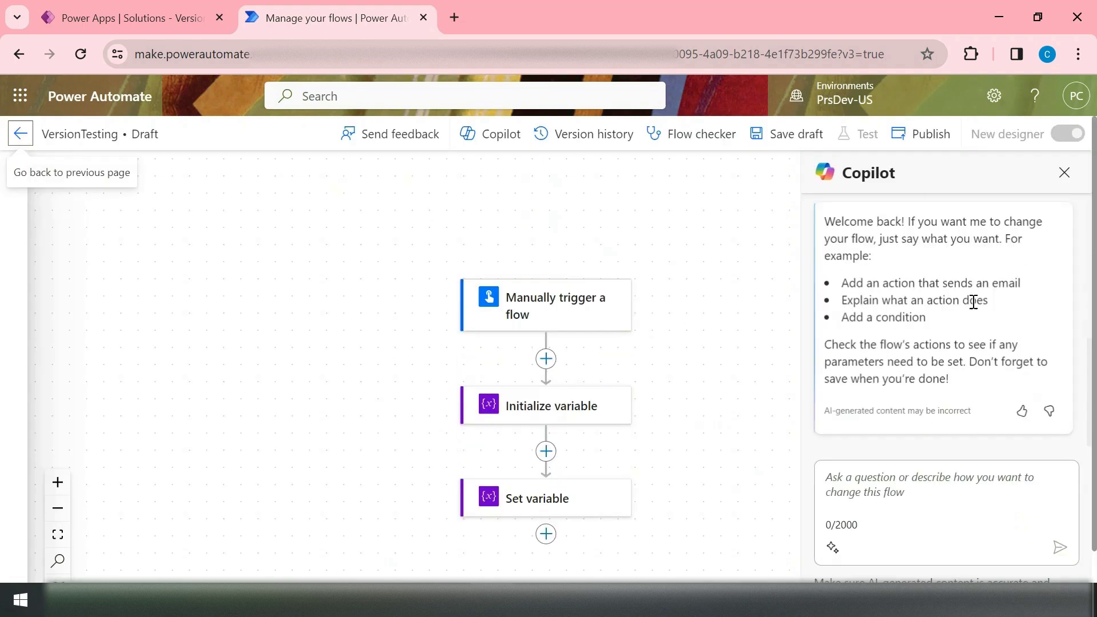
Preview today's Published 3:29 PM version and its Initialize variable 1 parameters.
click(560, 133)
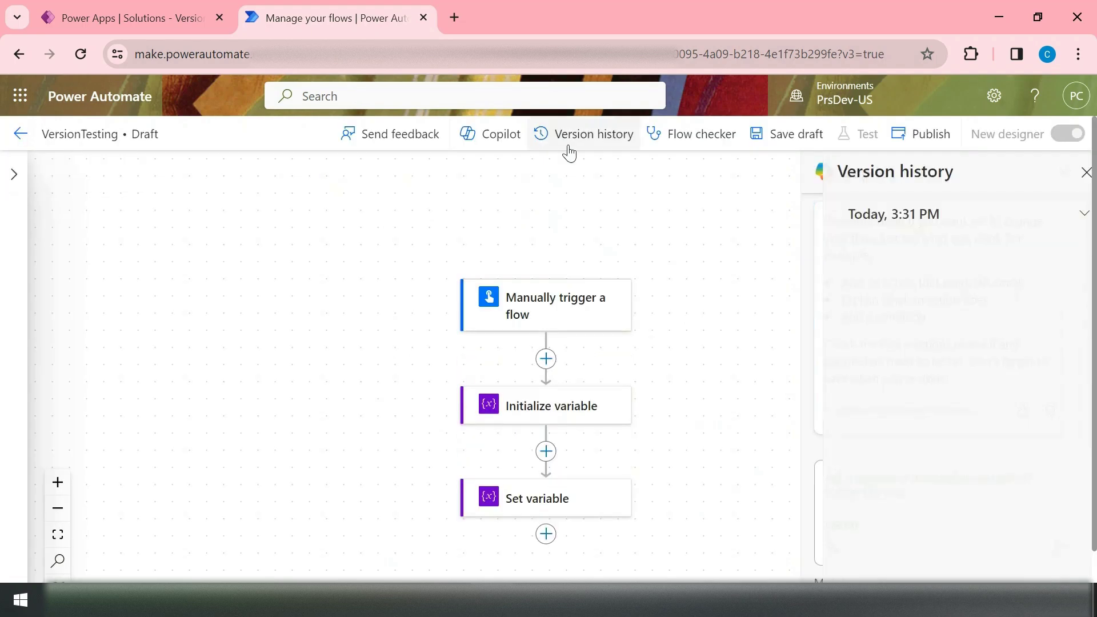
click(1045, 229)
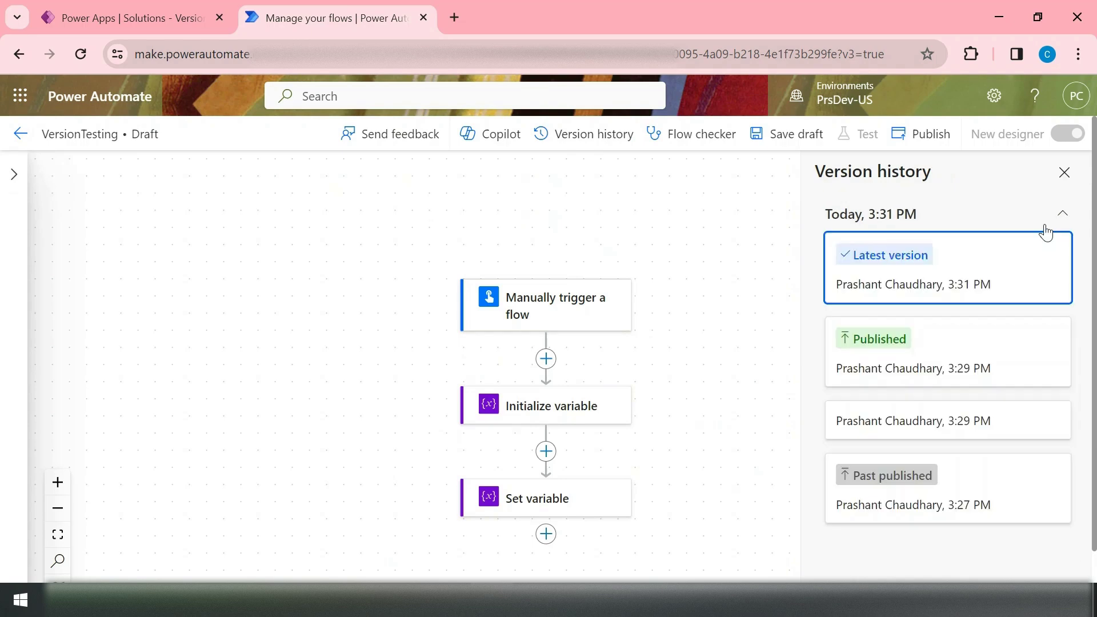
scroll(1006, 406, down, 1)
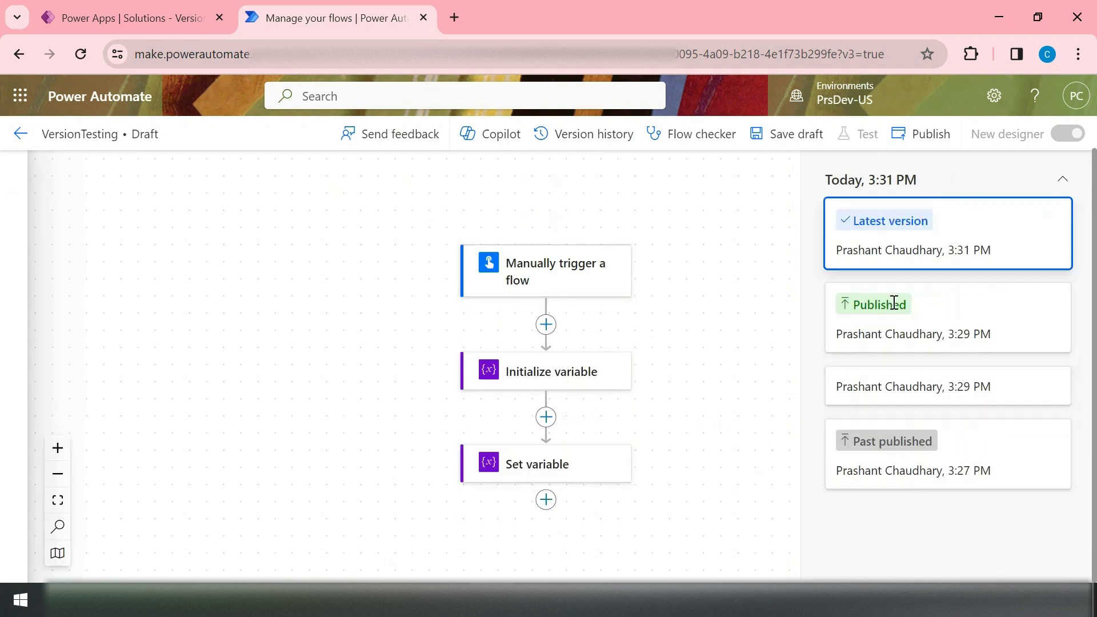
drag(992, 255, 836, 249)
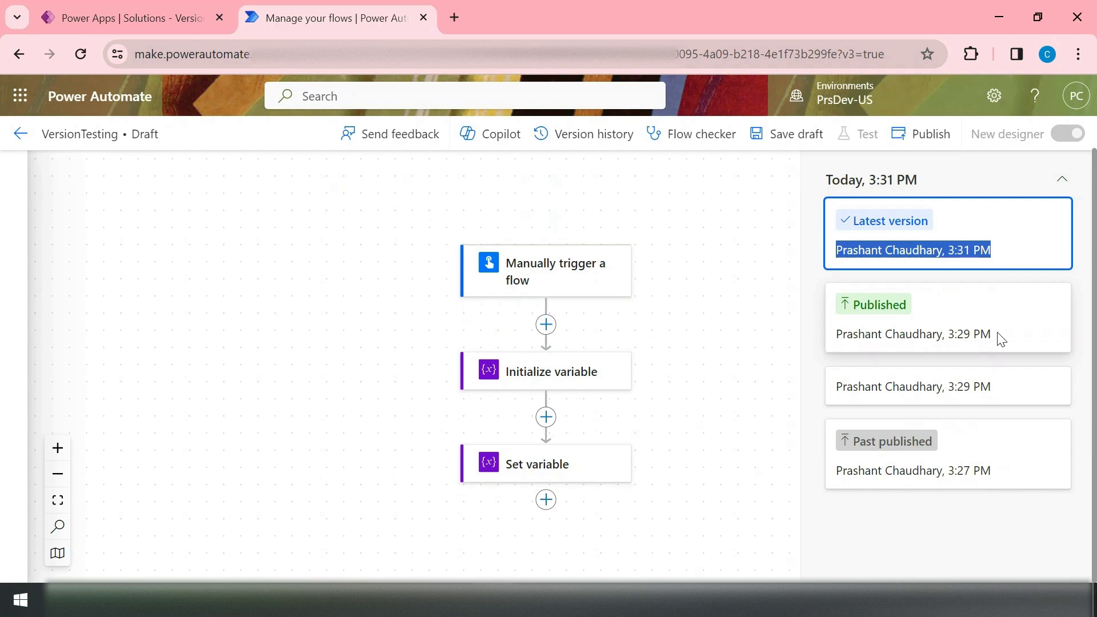
drag(1001, 339, 836, 339)
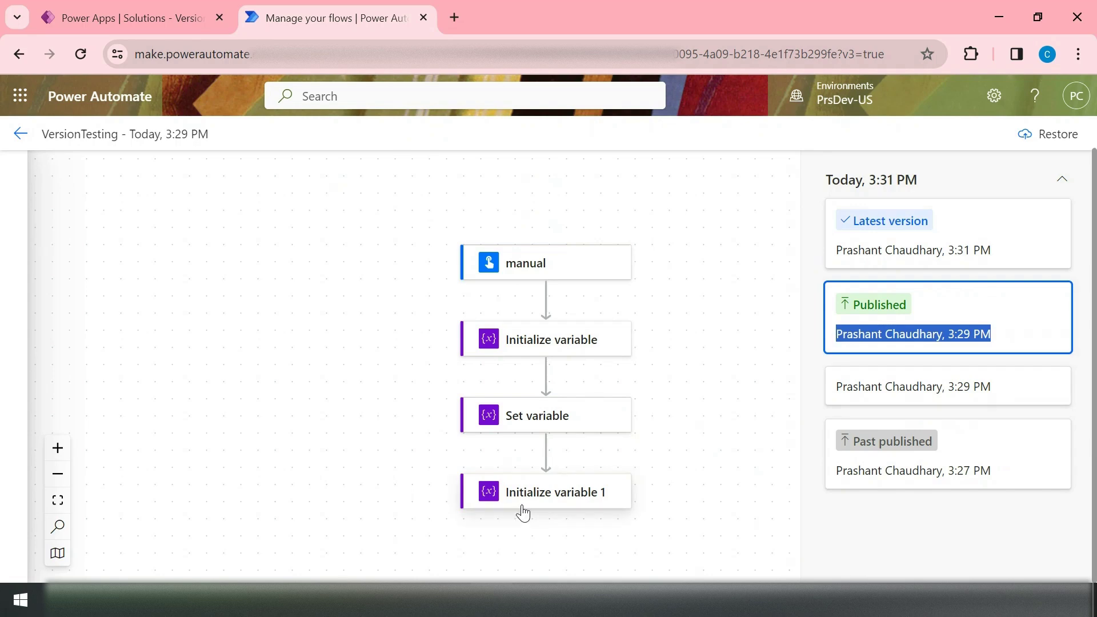
click(1028, 324)
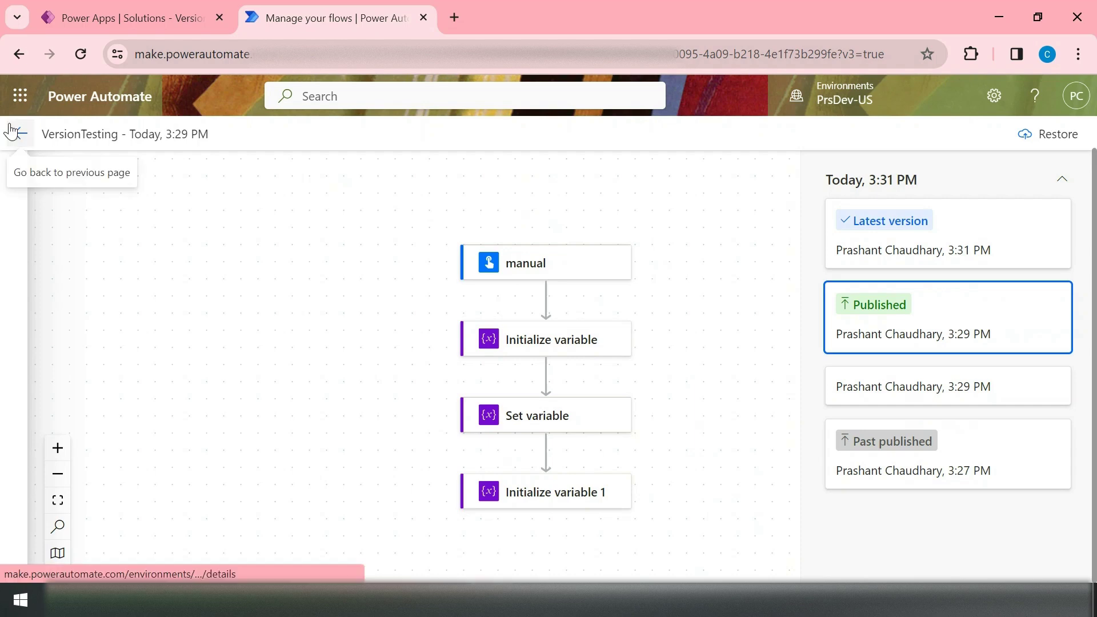
click(517, 500)
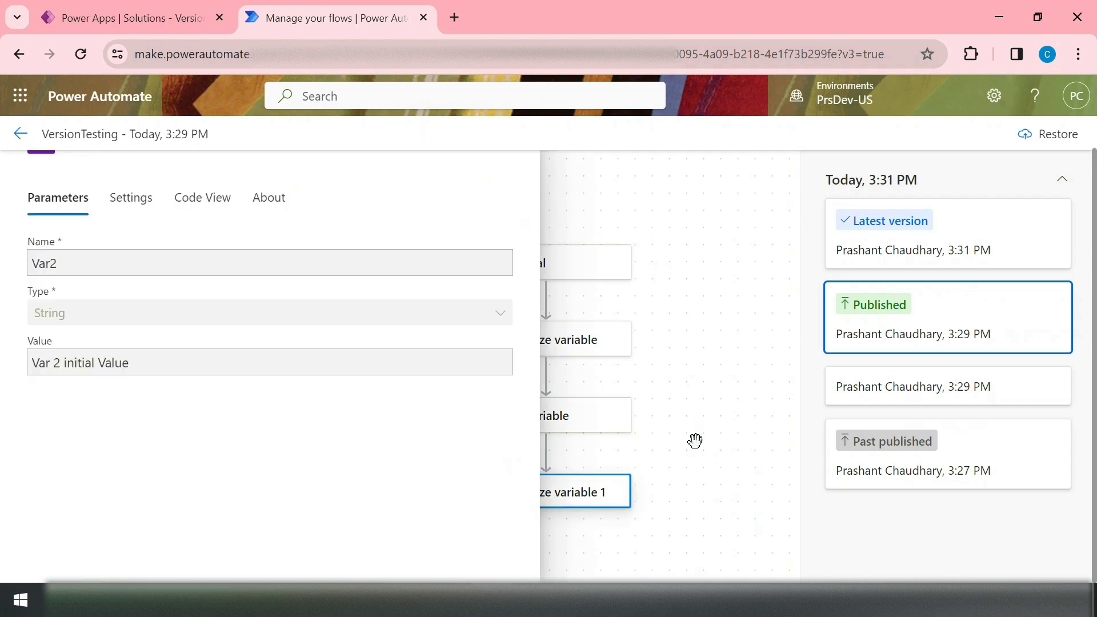
Open the latest run, check Initialize variable 1's Var2 inputs, then edit the draft.
click(20, 133)
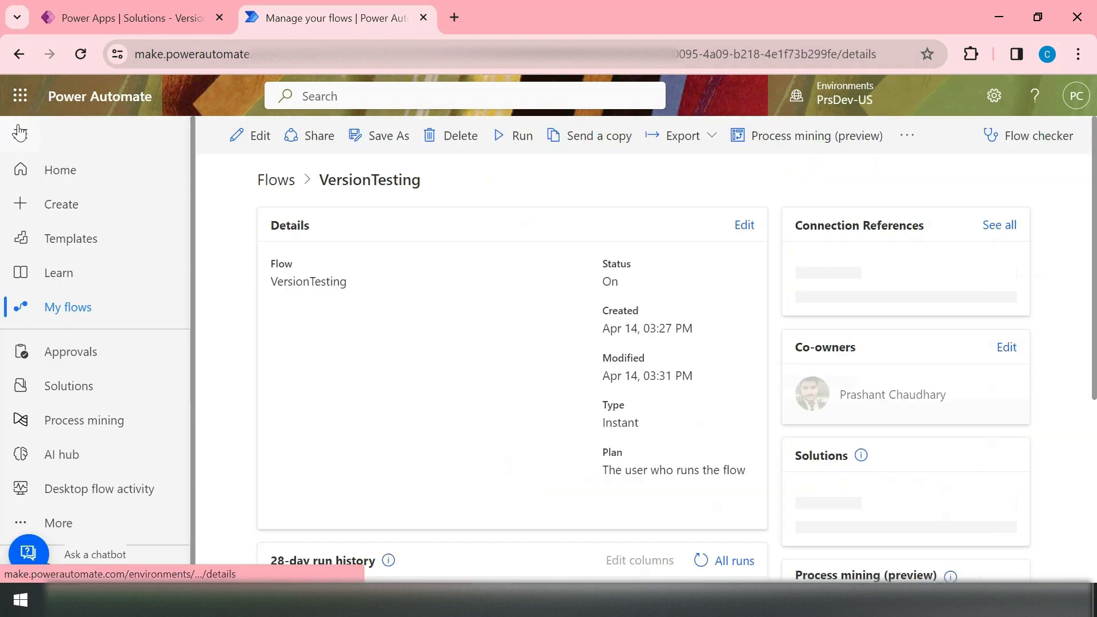
scroll(373, 419, down, 4)
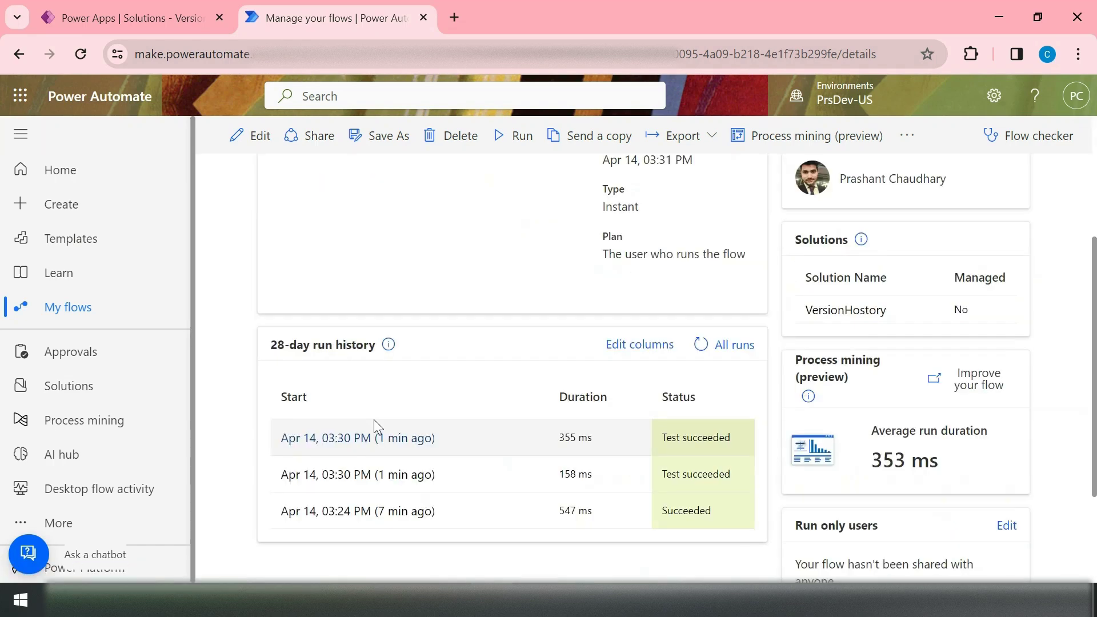
click(373, 444)
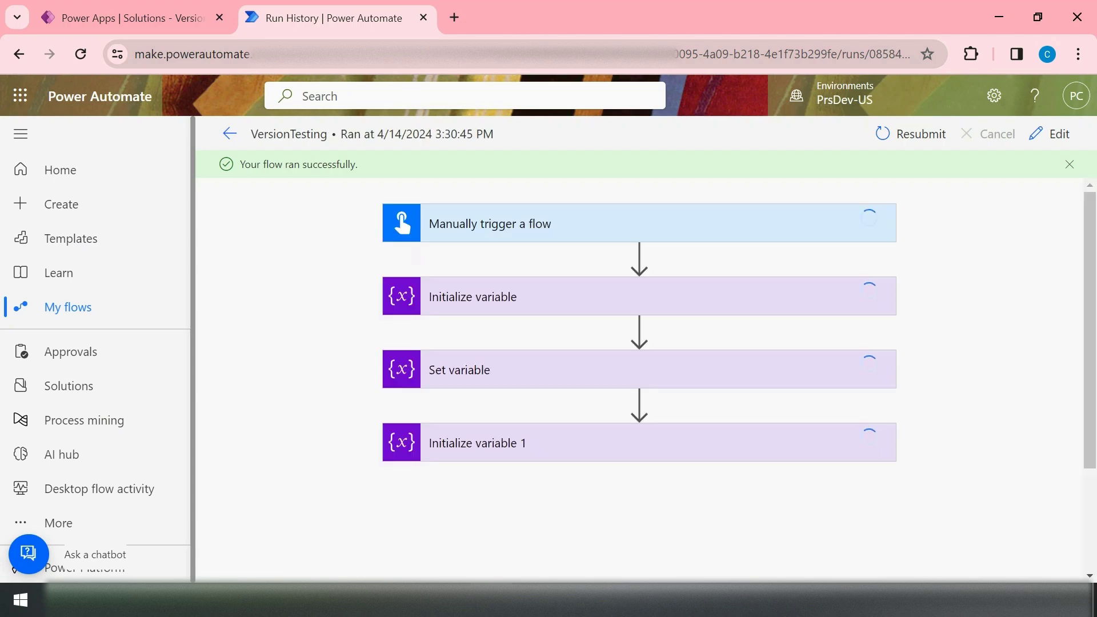
click(727, 439)
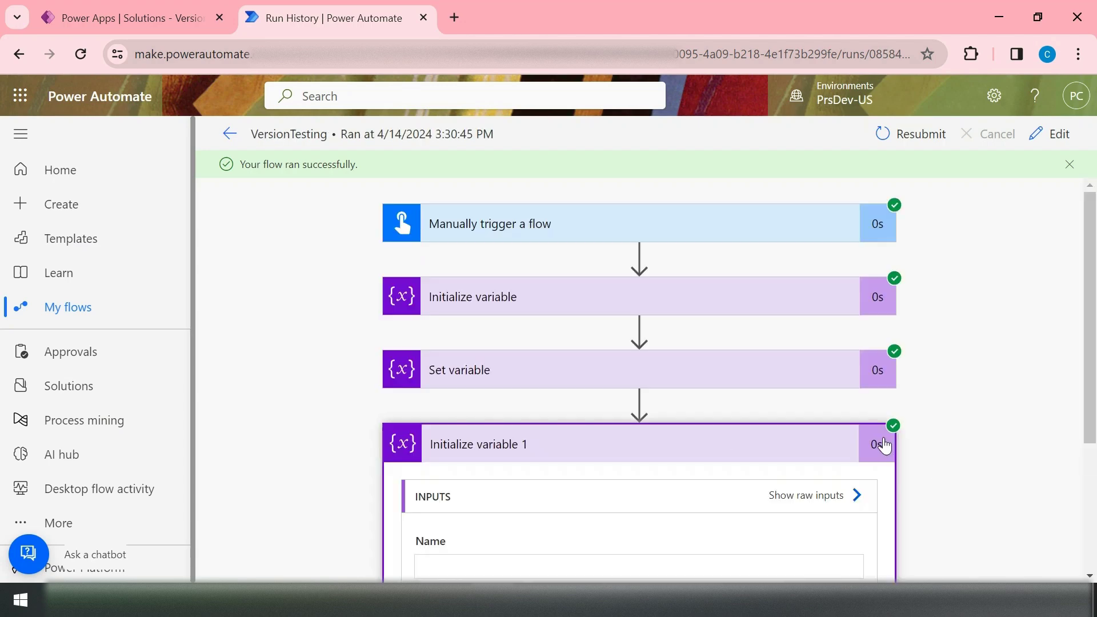
scroll(886, 445, down, 3)
scroll(886, 445, up, 2)
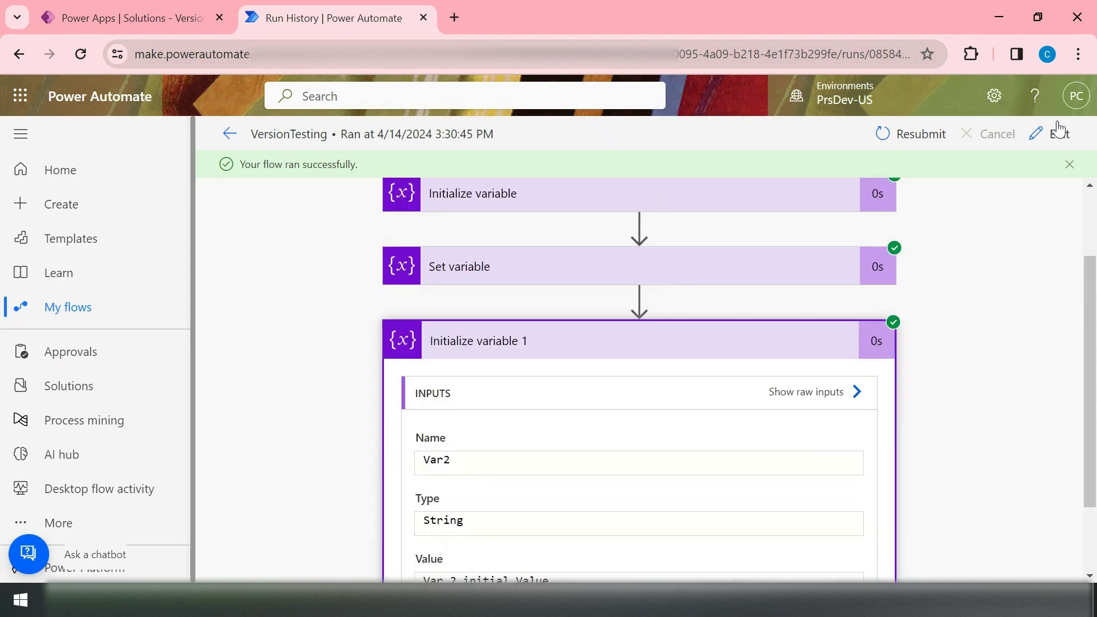
click(1056, 142)
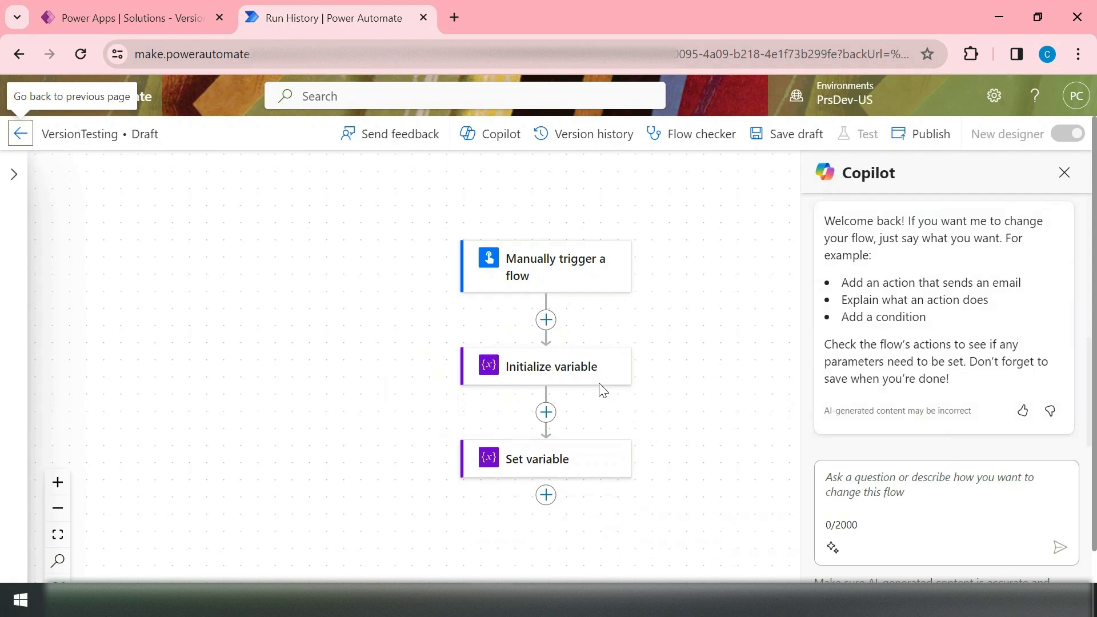
scroll(674, 467, down, 1)
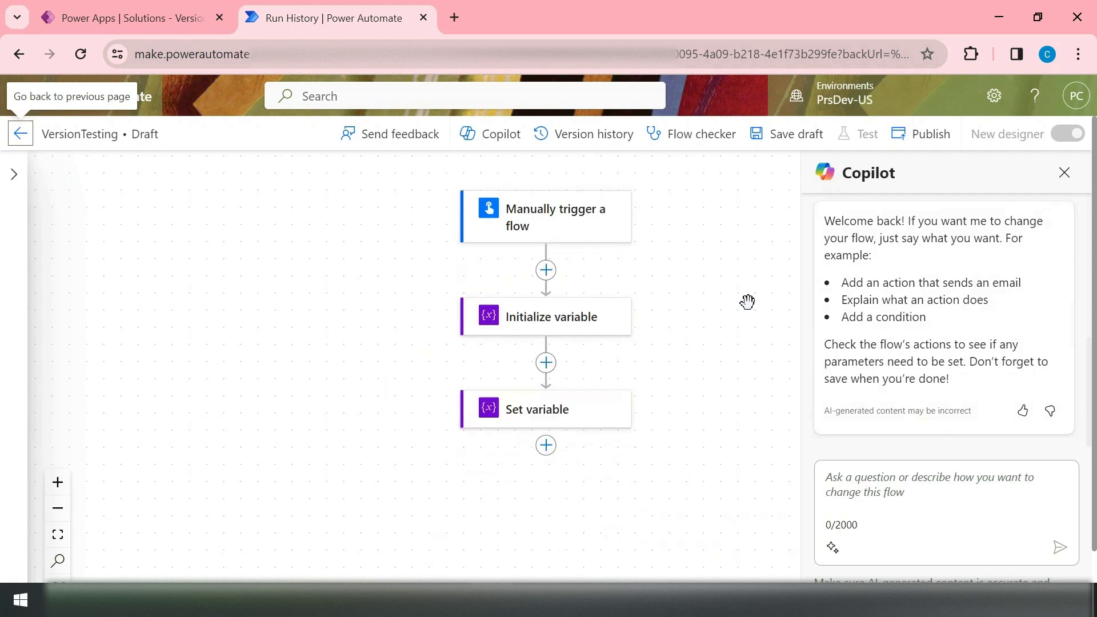